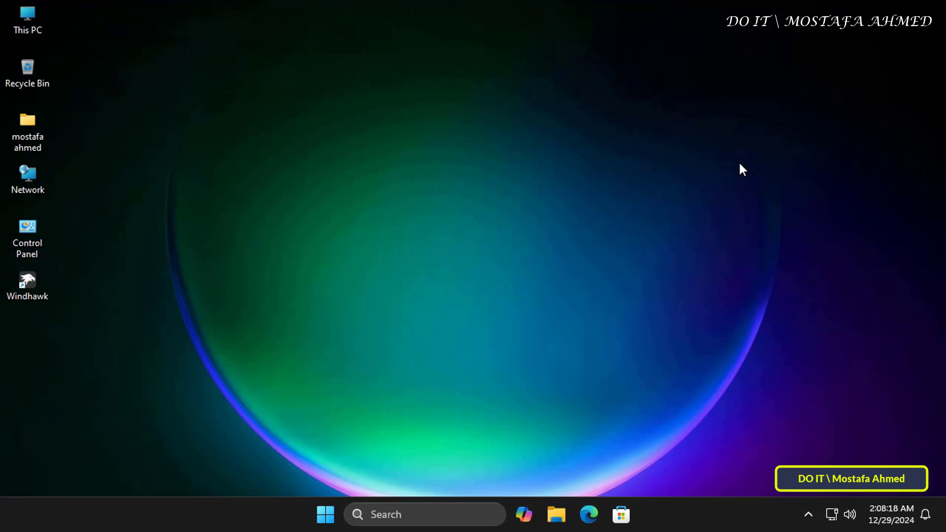
# - Launch the Registry Editor through the Run dialog with the command regedit
pyautogui.press('super+r')
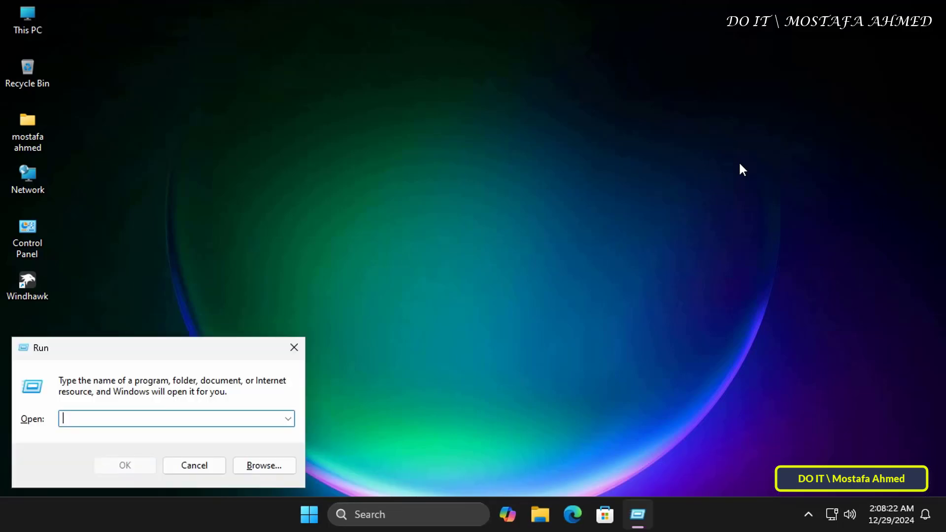
pyautogui.write('ref')
pyautogui.press('BackSpace')
pyautogui.write('gedit')
pyautogui.click(149, 472)
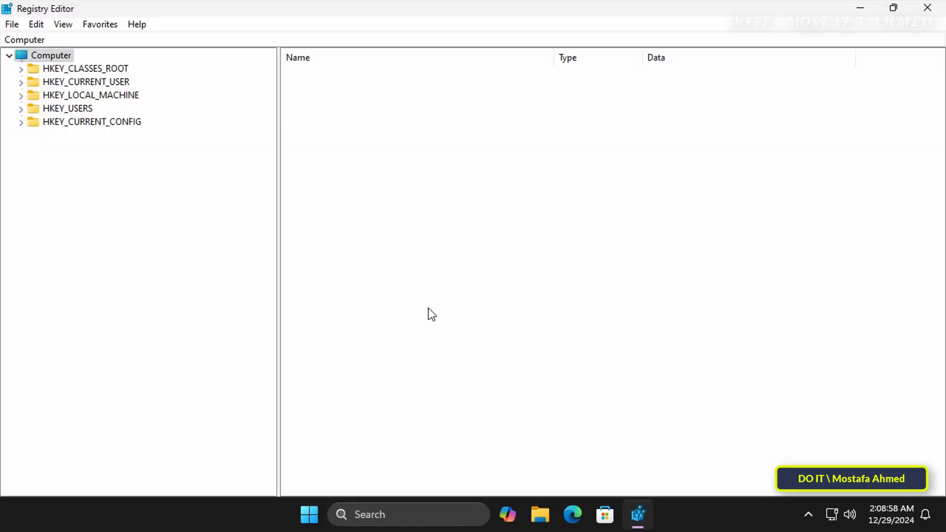
# - Expand the registry tree down to HKEY_LOCAL_MACHINE\SYSTEM\CurrentControlSet\Control
pyautogui.click(29, 96)
pyautogui.click(21, 96)
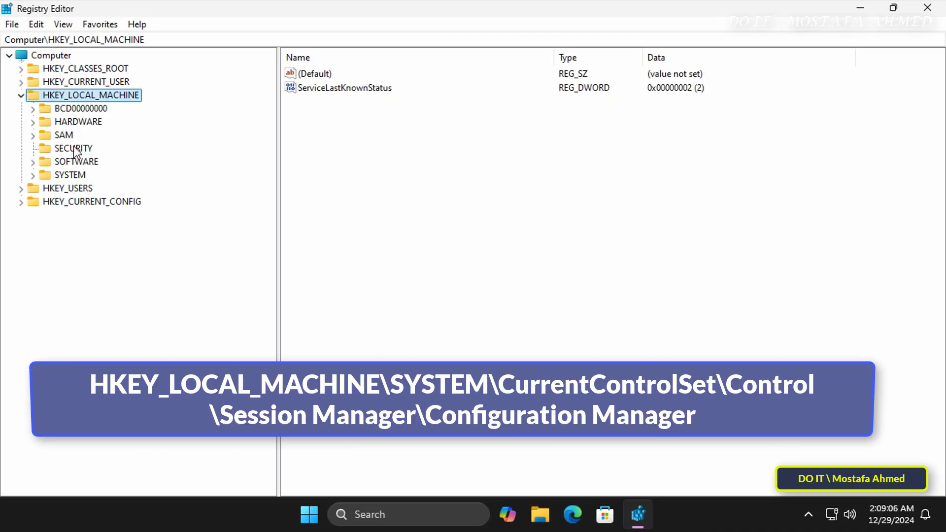
pyautogui.click(45, 175)
pyautogui.click(31, 176)
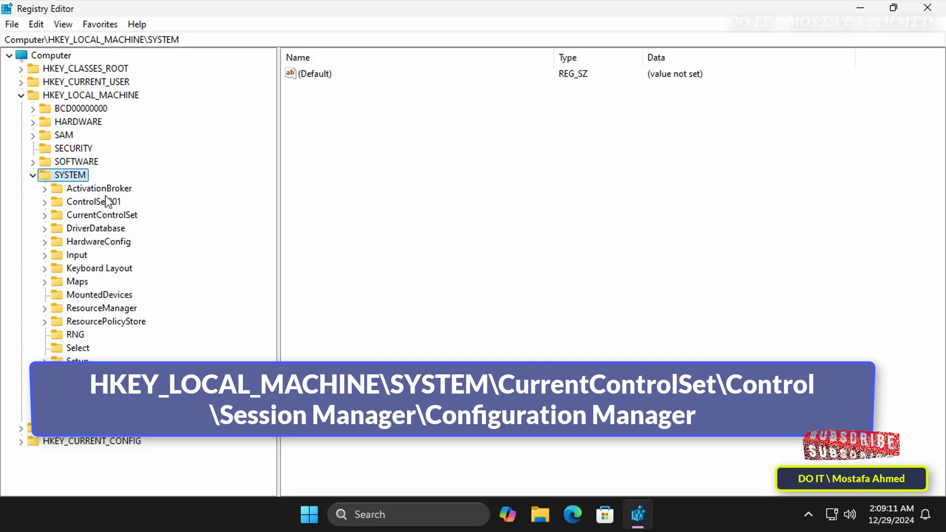
pyautogui.click(103, 215)
pyautogui.click(44, 214)
pyautogui.click(93, 228)
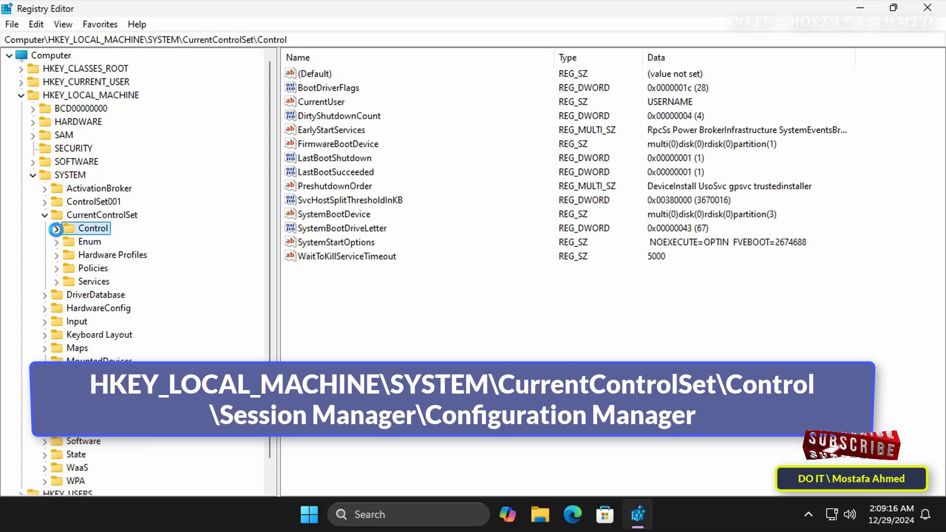
pyautogui.click(56, 229)
# - Expand Session Manager under the Control key and select its Configuration Manager subkey
pyautogui.scroll(-15, 184, 321)
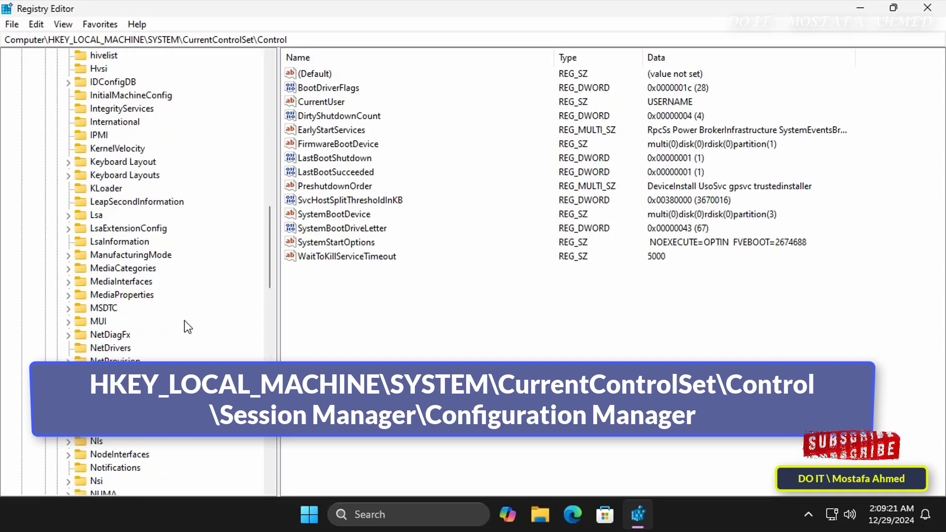
pyautogui.scroll(-8, 184, 320)
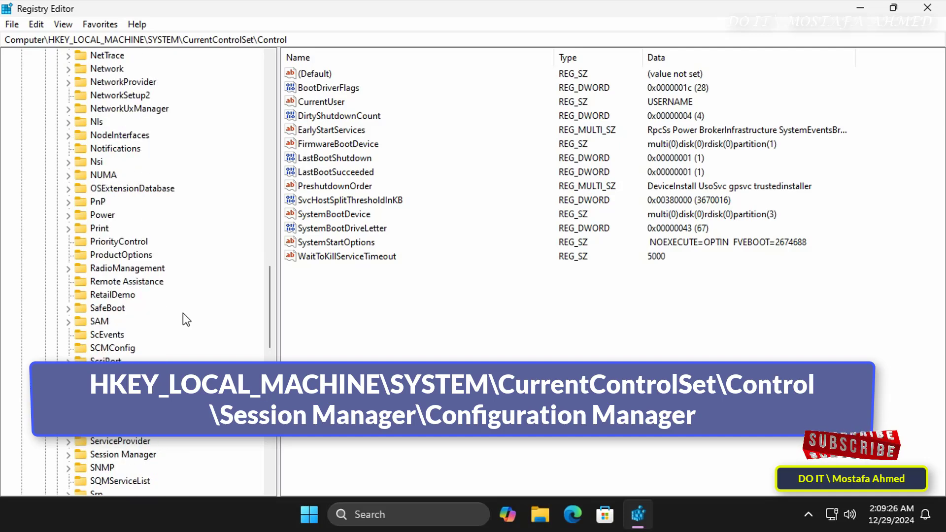
pyautogui.scroll(-4, 183, 315)
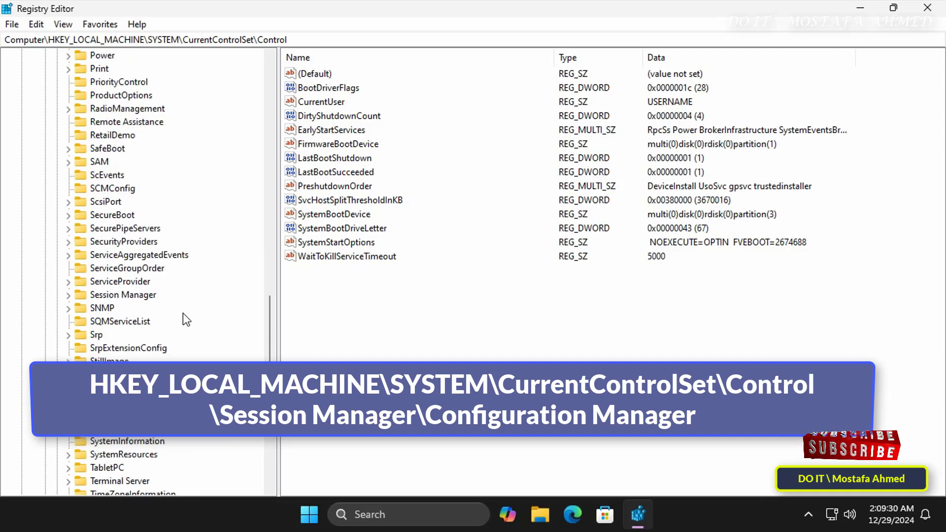
pyautogui.click(141, 295)
pyautogui.click(68, 294)
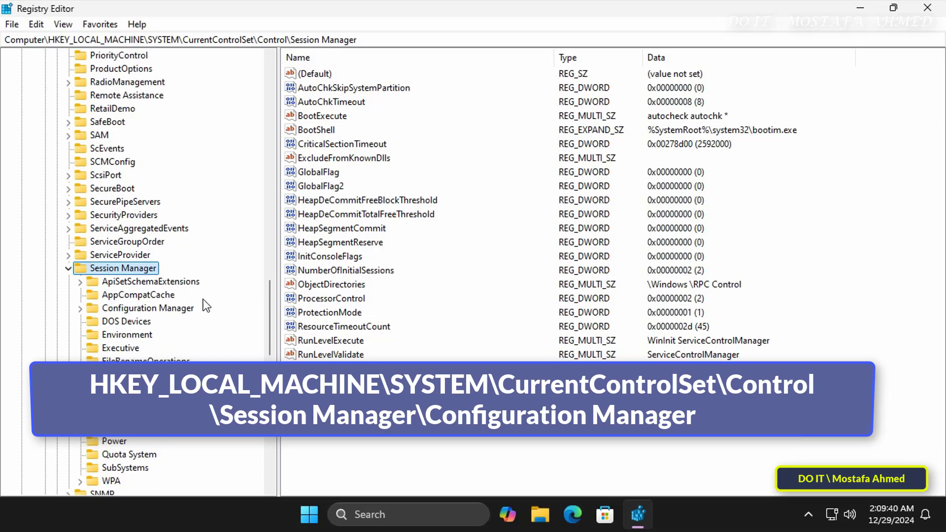
pyautogui.scroll(-2, 212, 294)
pyautogui.click(178, 229)
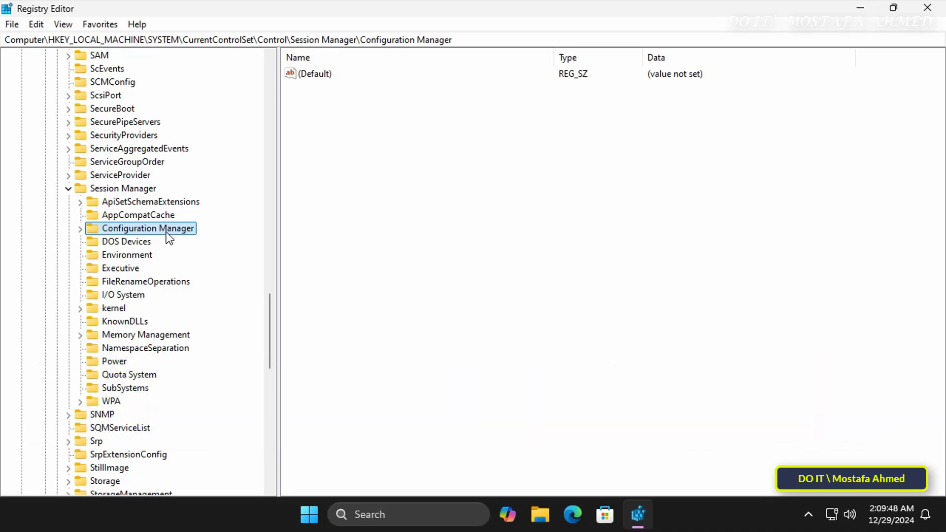
# - Create a DWORD (32-bit) value named EnablePeriodicBackup in the Configuration Manager key and set its value data to 1
pyautogui.rightClick(169, 238)
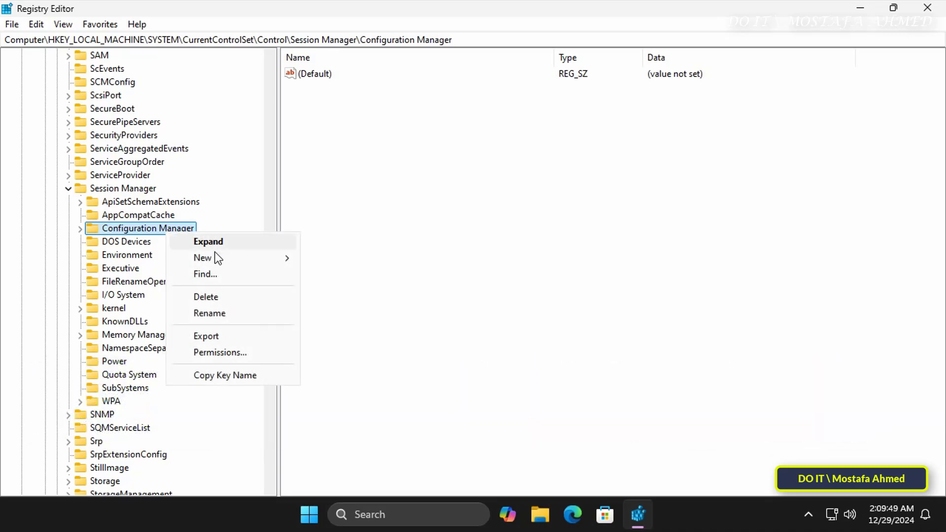
pyautogui.moveTo(214, 258)
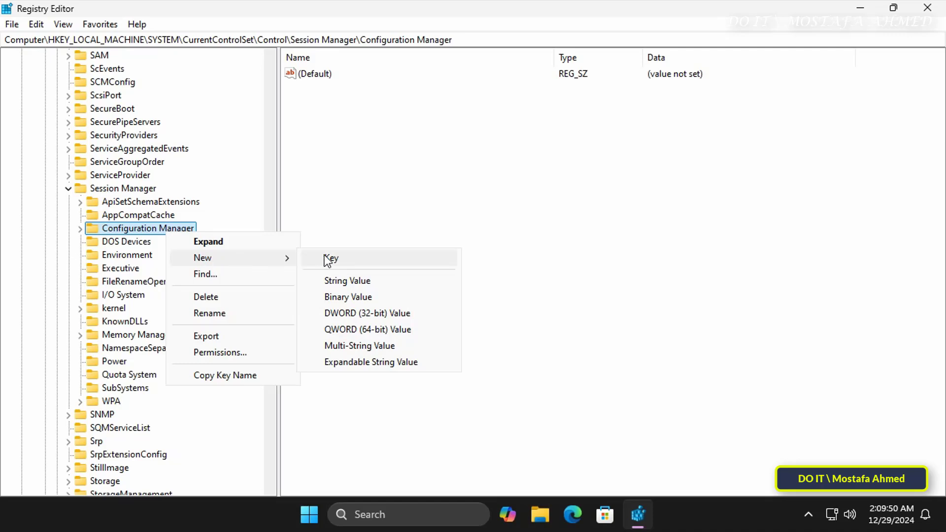
pyautogui.click(383, 311)
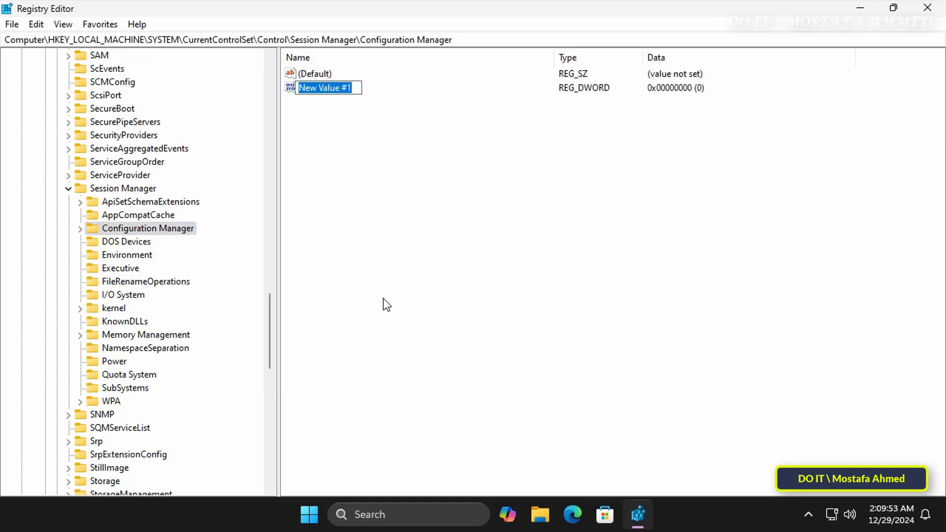
pyautogui.write('Ena')
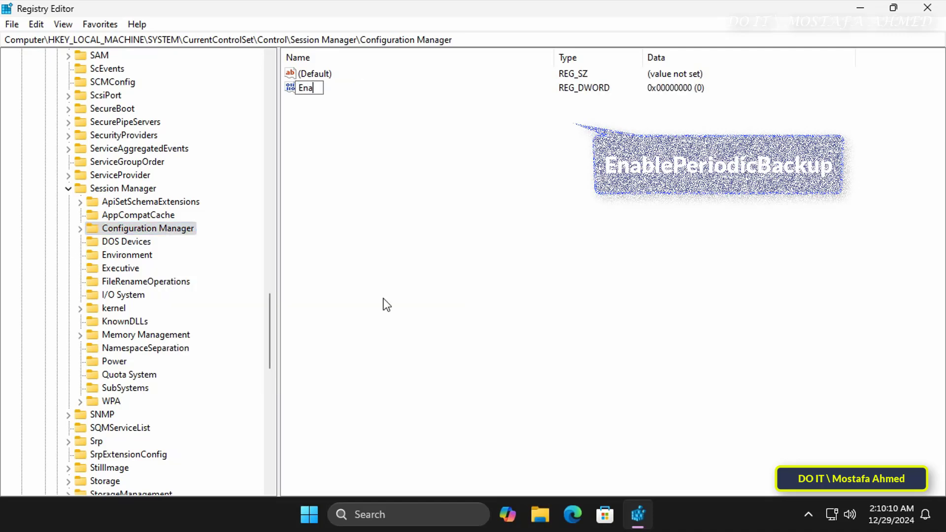
pyautogui.write('blePeriod')
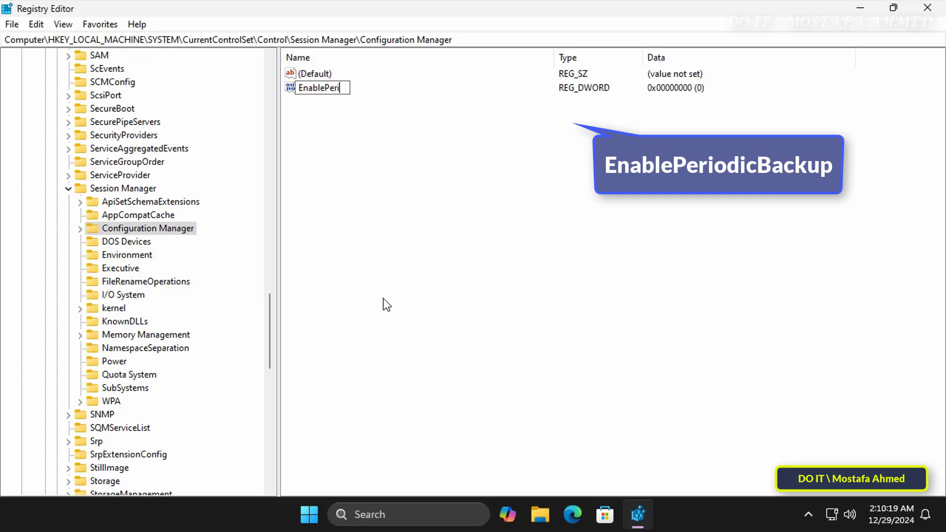
pyautogui.write('icBac')
pyautogui.write('kup')
pyautogui.press('Return')
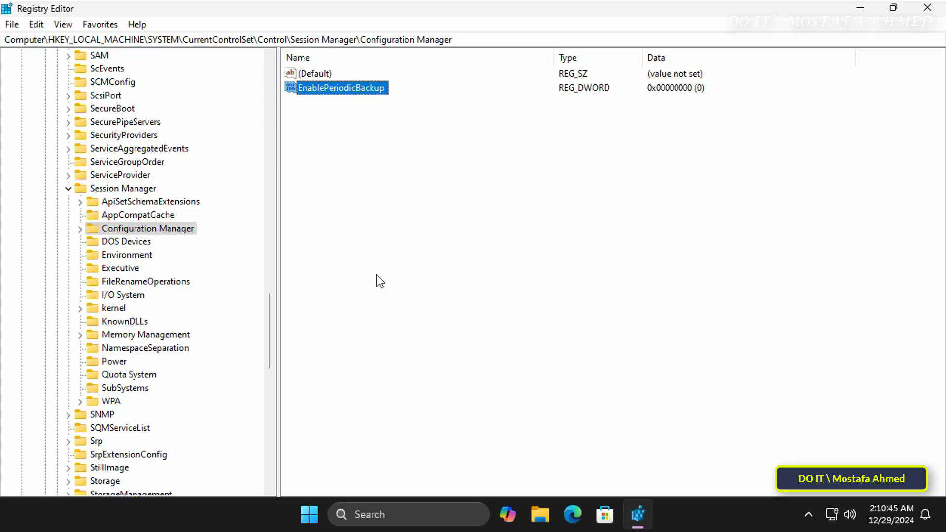
pyautogui.doubleClick(354, 87)
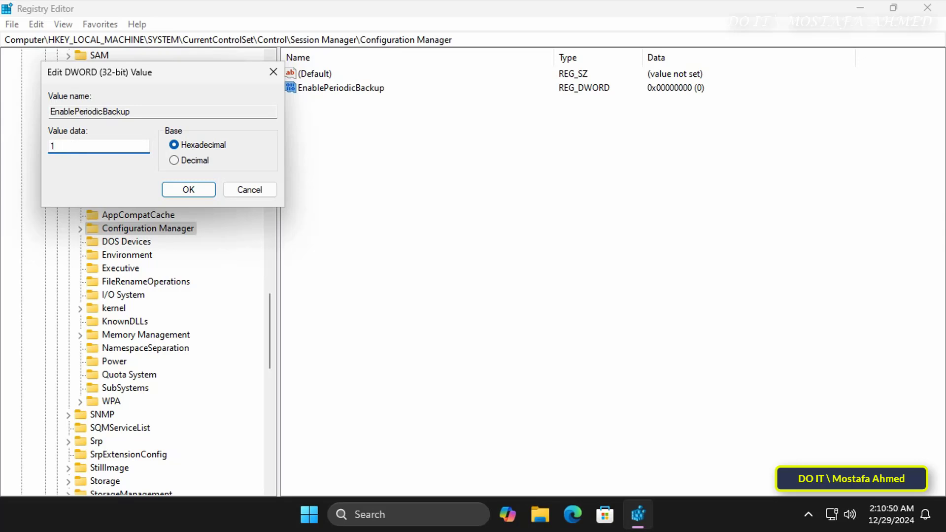
pyautogui.click(177, 190)
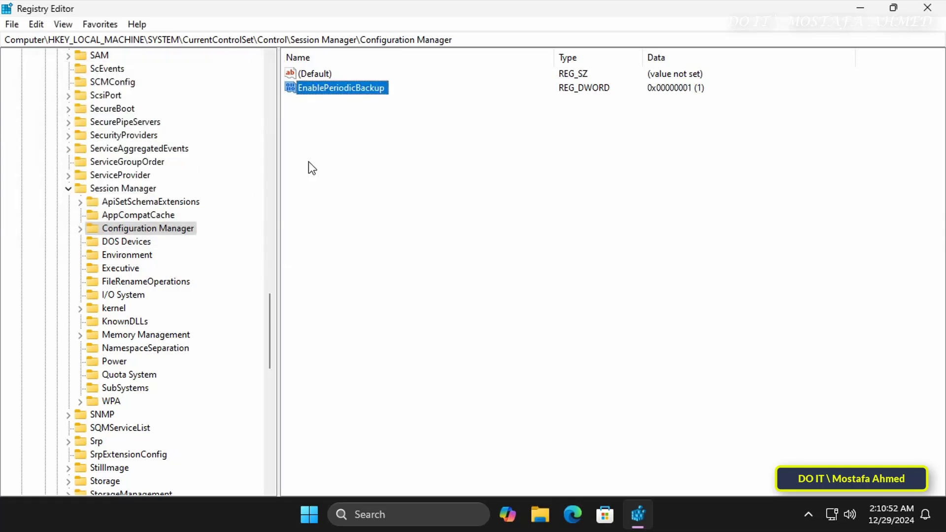
# - Close the Registry Editor and restart the computer
pyautogui.click(916, 12)
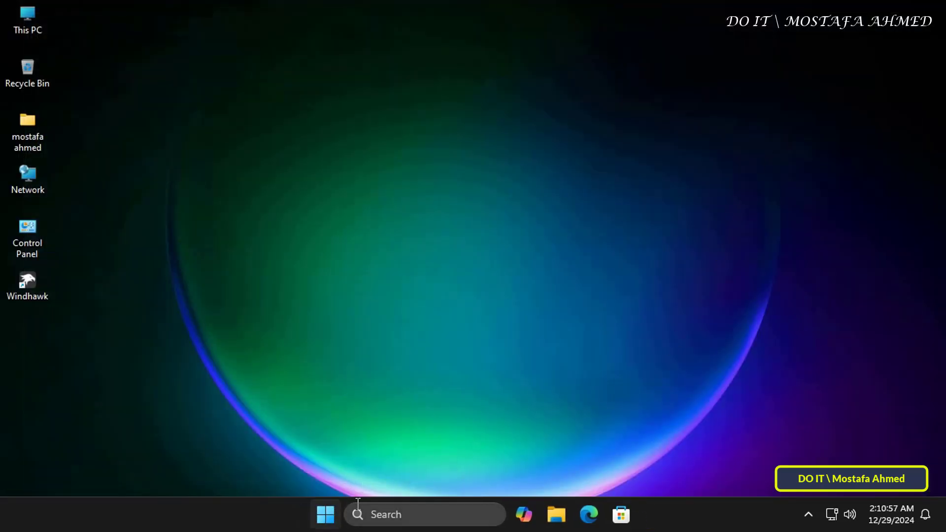
pyautogui.click(336, 512)
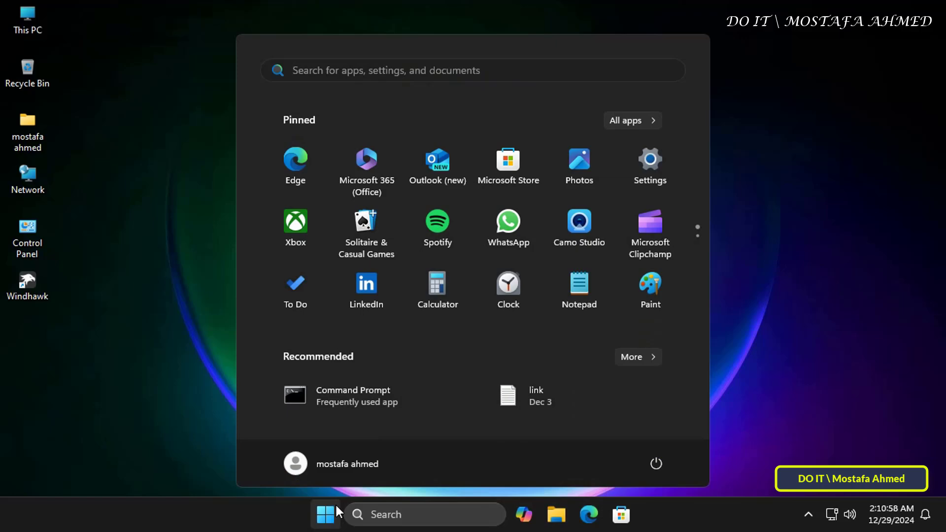
pyautogui.click(660, 462)
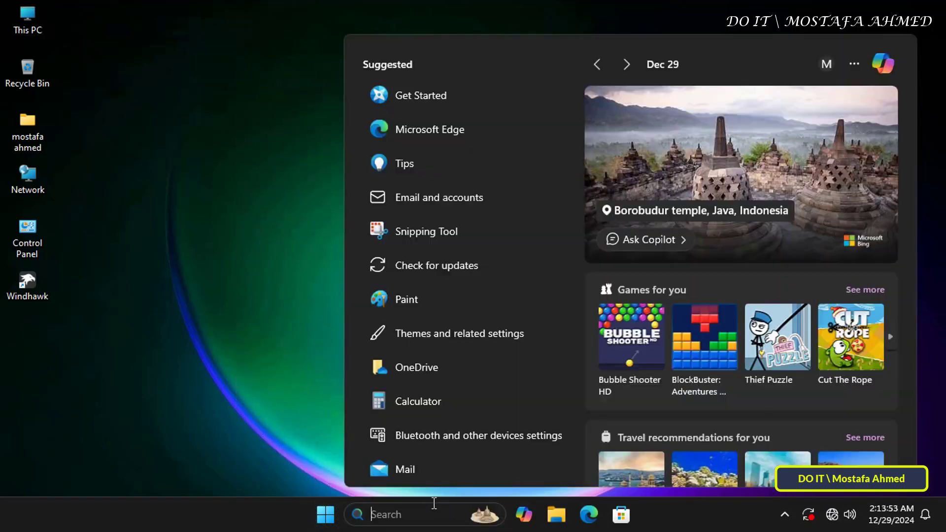
# - Search Windows for "task scheduler" and open Task Scheduler
pyautogui.write('task s')
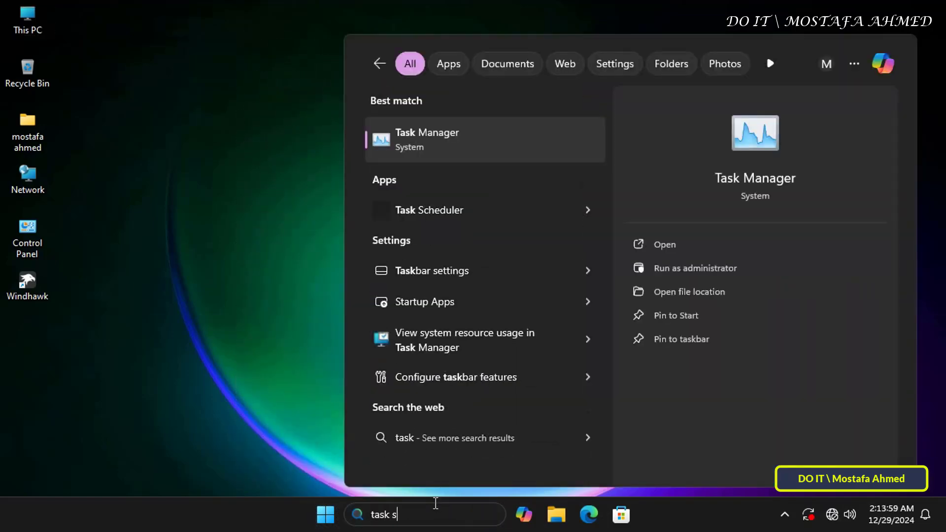
pyautogui.write('cheduler')
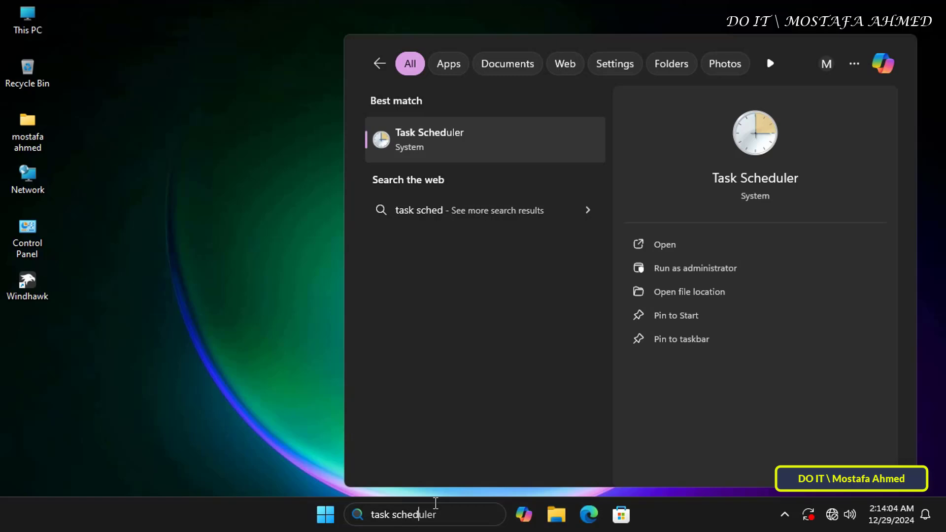
pyautogui.click(467, 137)
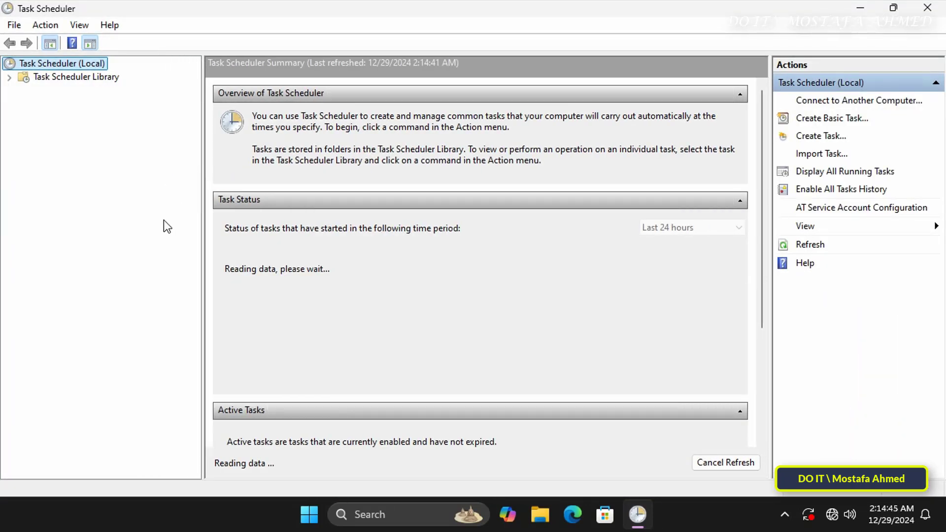
# - Open the Registry folder in the Task Scheduler Library under Microsoft\Windows
pyautogui.click(9, 77)
pyautogui.click(22, 90)
pyautogui.click(37, 117)
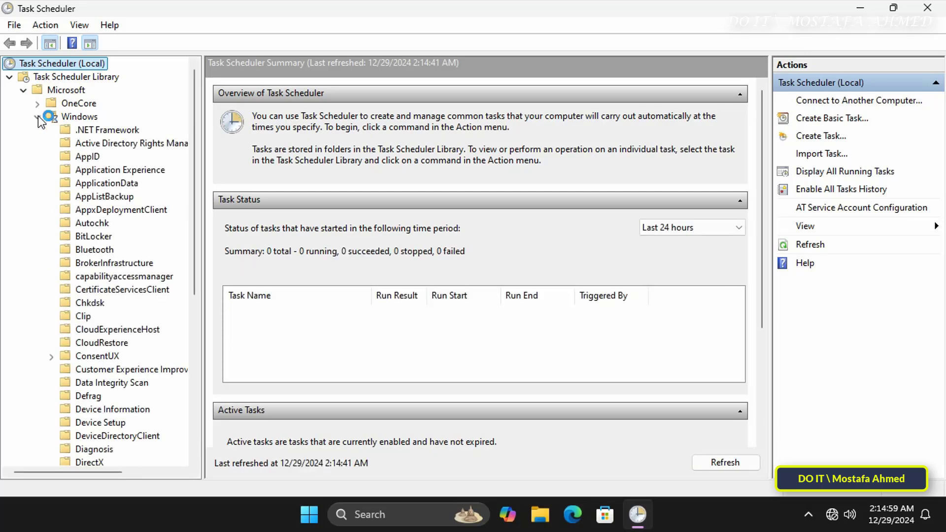
pyautogui.scroll(-8, 107, 252)
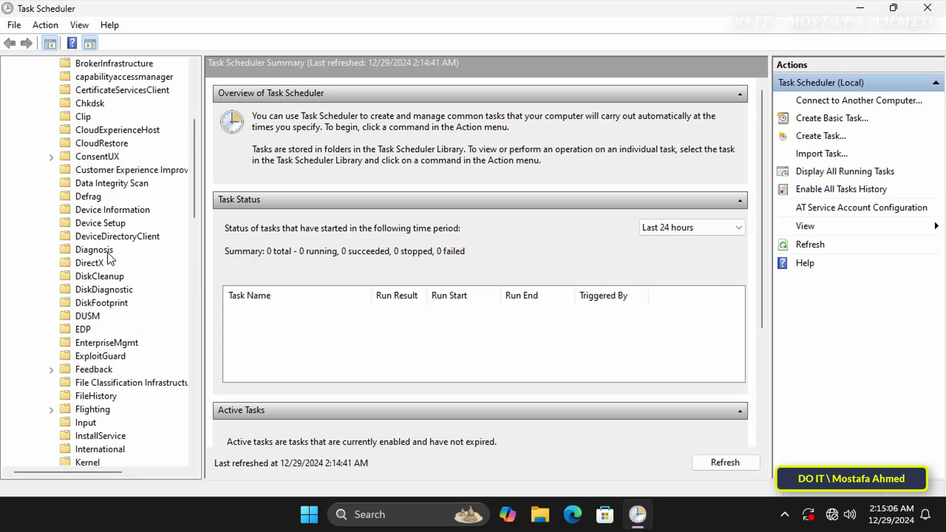
pyautogui.scroll(-9, 107, 252)
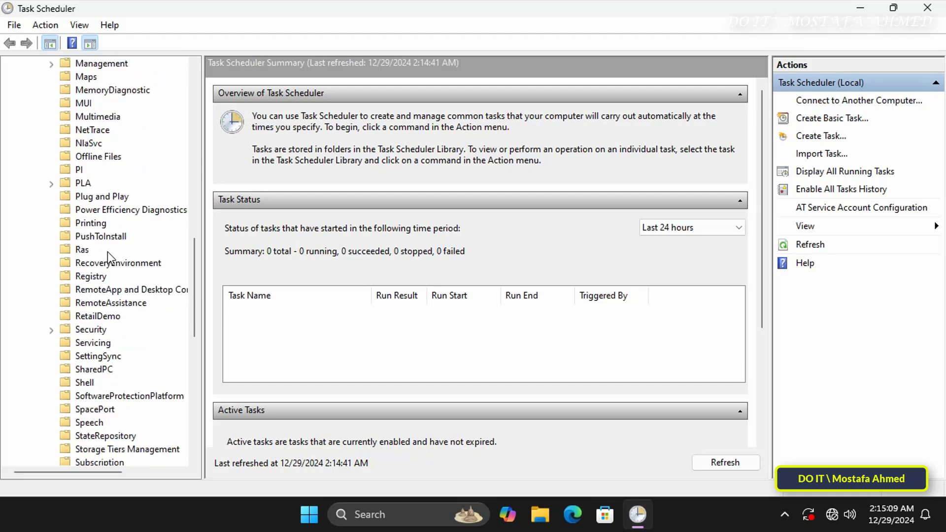
pyautogui.click(98, 275)
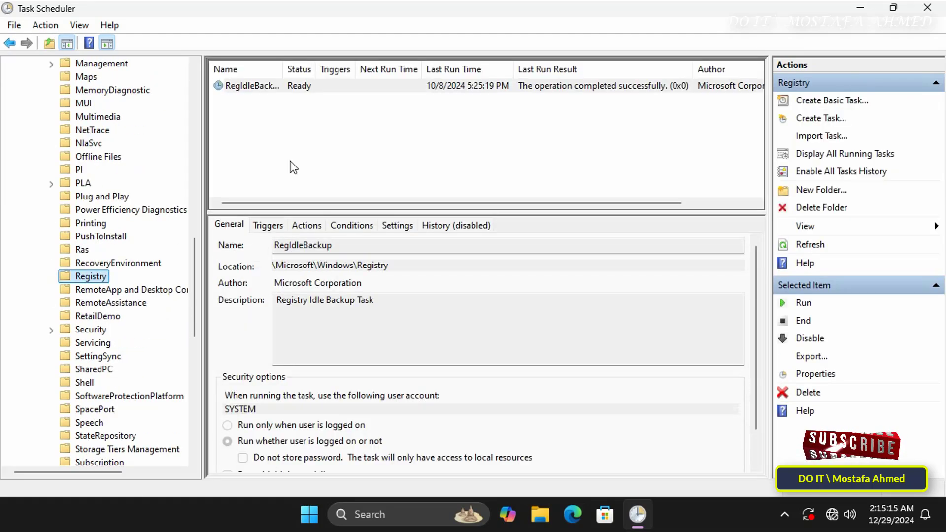
# - Run the RegIdleBackup task and widen the Name column to show the full task name
pyautogui.rightClick(258, 88)
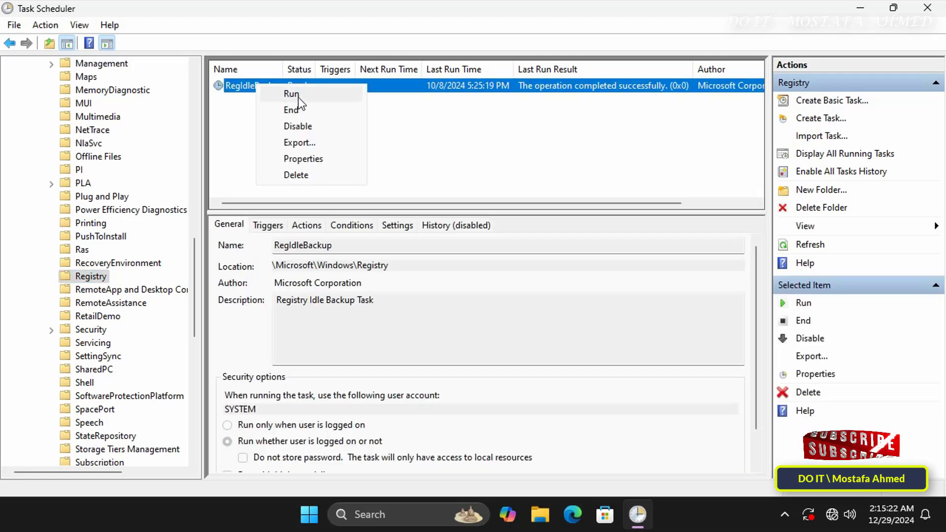
pyautogui.click(297, 96)
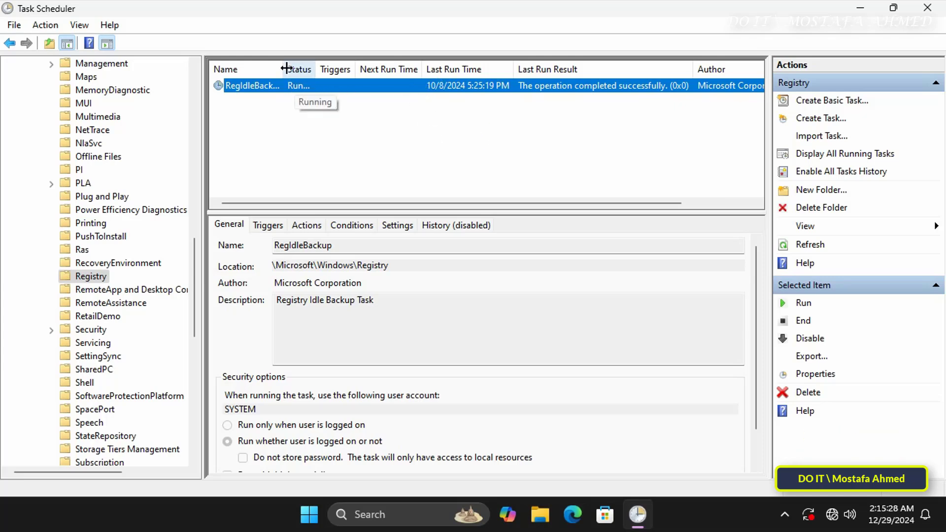
pyautogui.moveTo(285, 69); pyautogui.dragTo(367, 65)
pyautogui.click(374, 155)
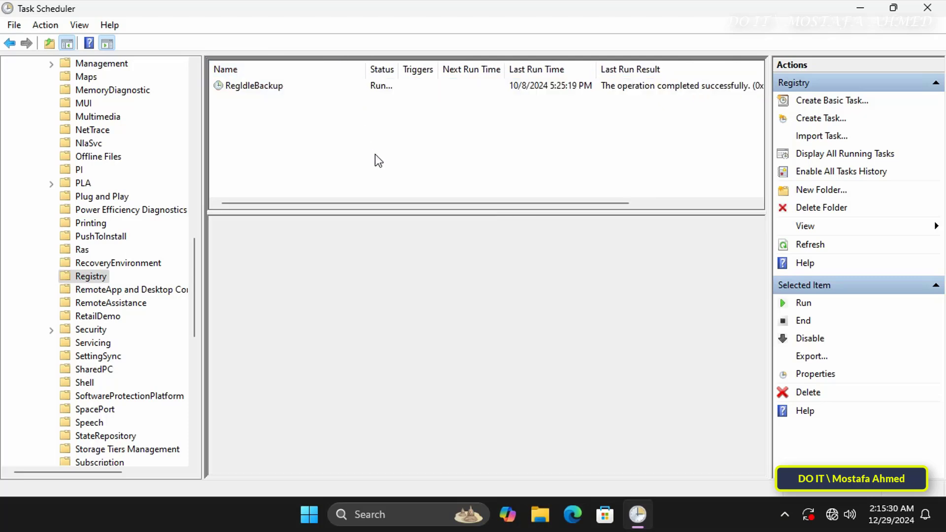
# - End all running instances of the RegIdleBackup task and deselect it
pyautogui.rightClick(321, 85)
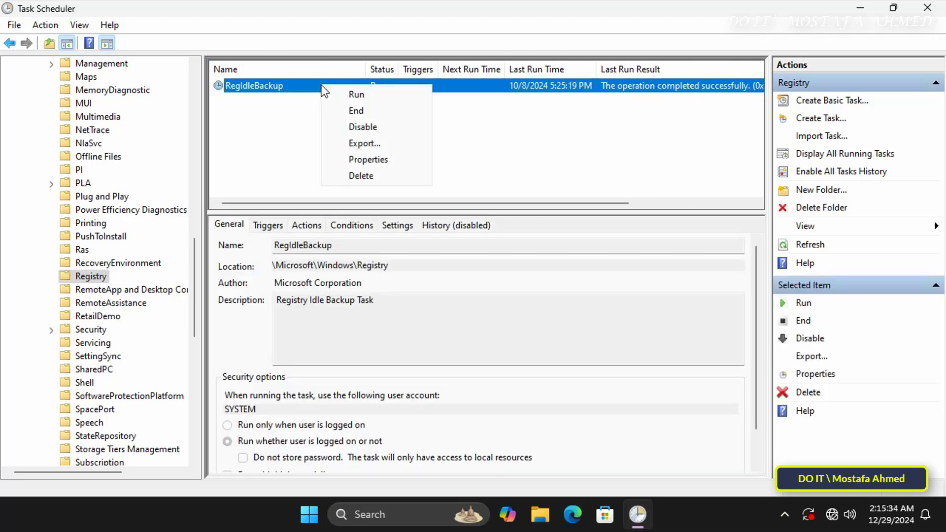
pyautogui.click(355, 111)
pyautogui.click(496, 307)
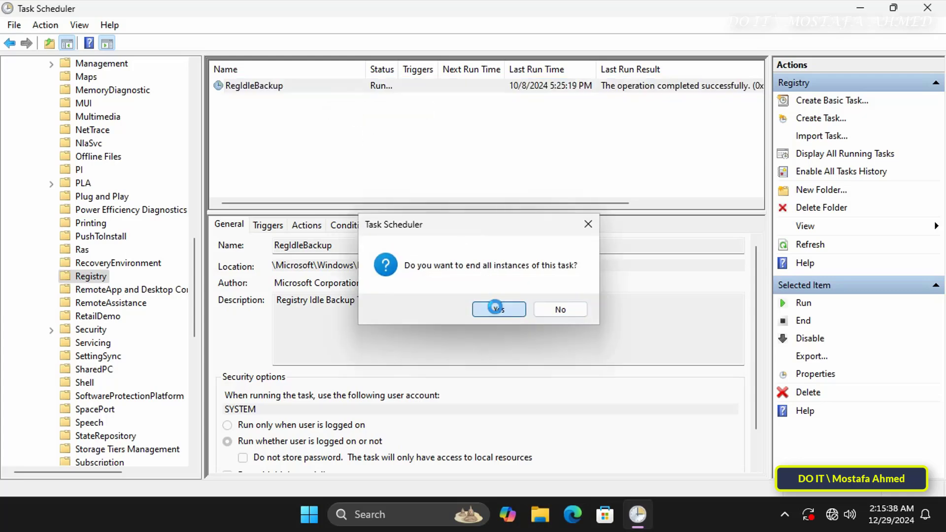
pyautogui.click(414, 182)
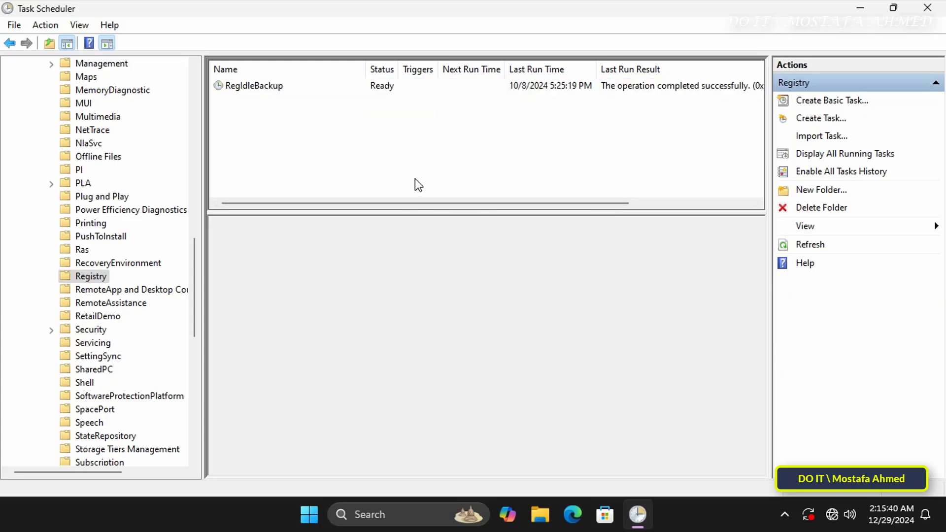
# - Start a new basic task in the Registry folder and name it "Registry Backup"
pyautogui.rightClick(99, 276)
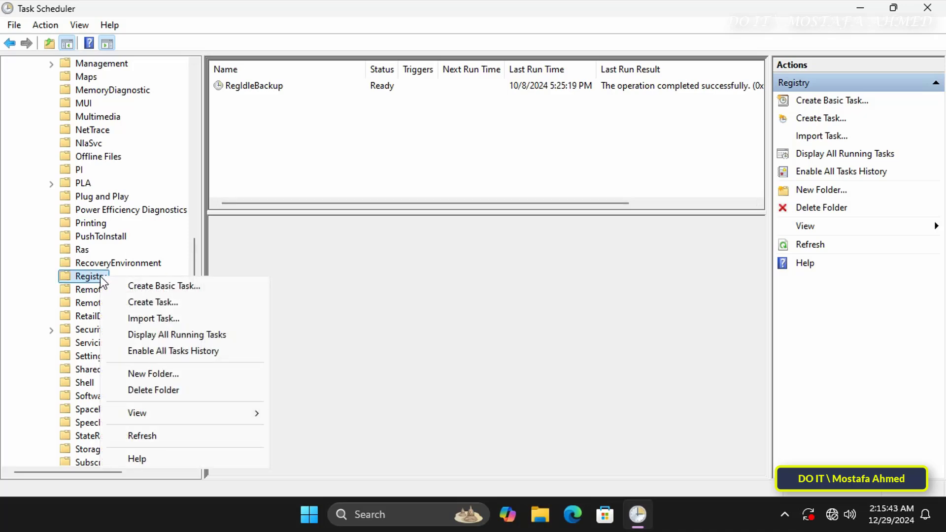
pyautogui.click(168, 290)
pyautogui.write('Ri')
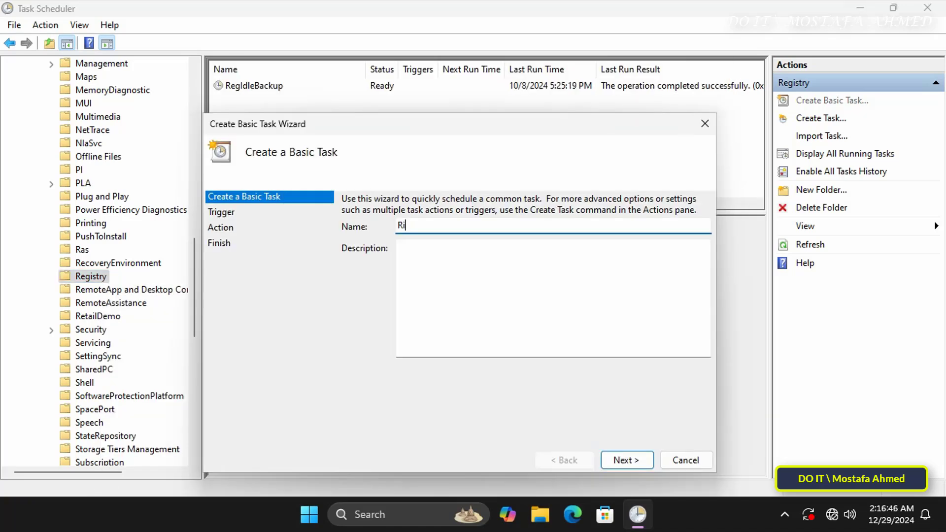
pyautogui.write('gistry Backup')
pyautogui.click(470, 284)
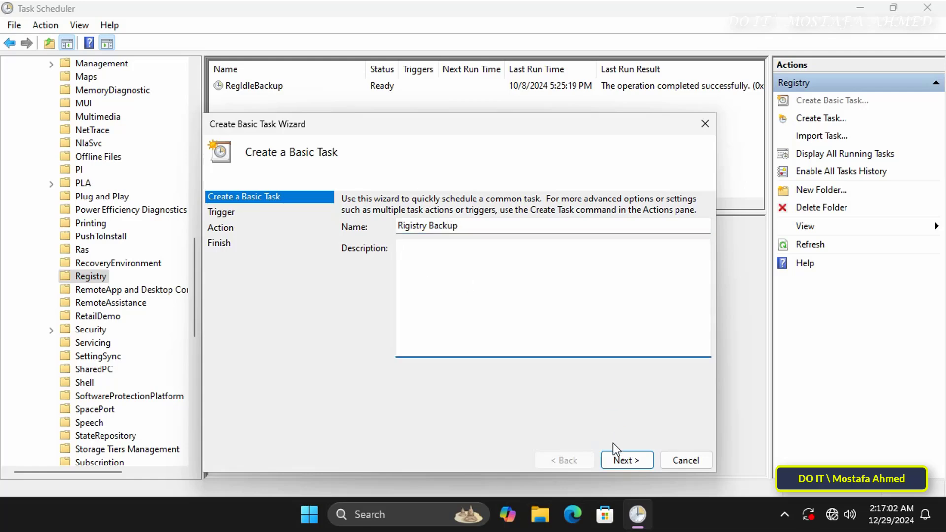
pyautogui.click(419, 227)
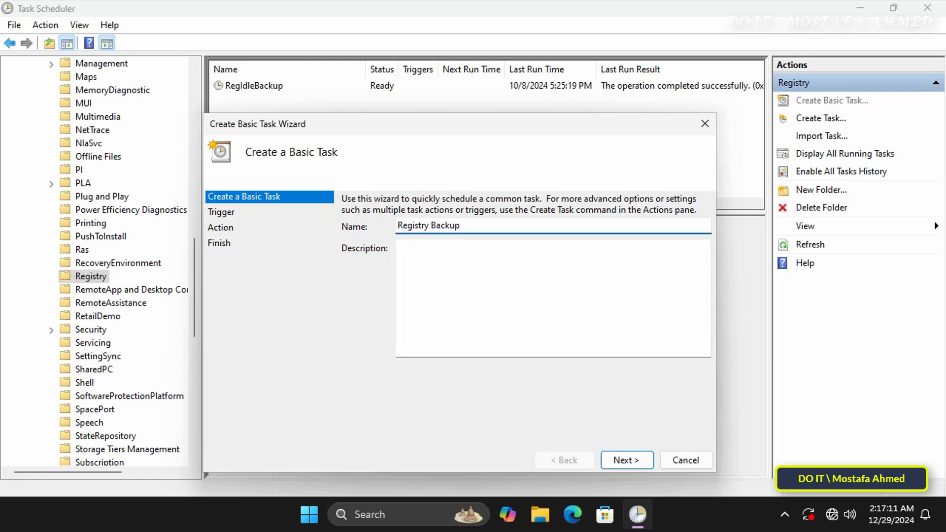
pyautogui.click(618, 460)
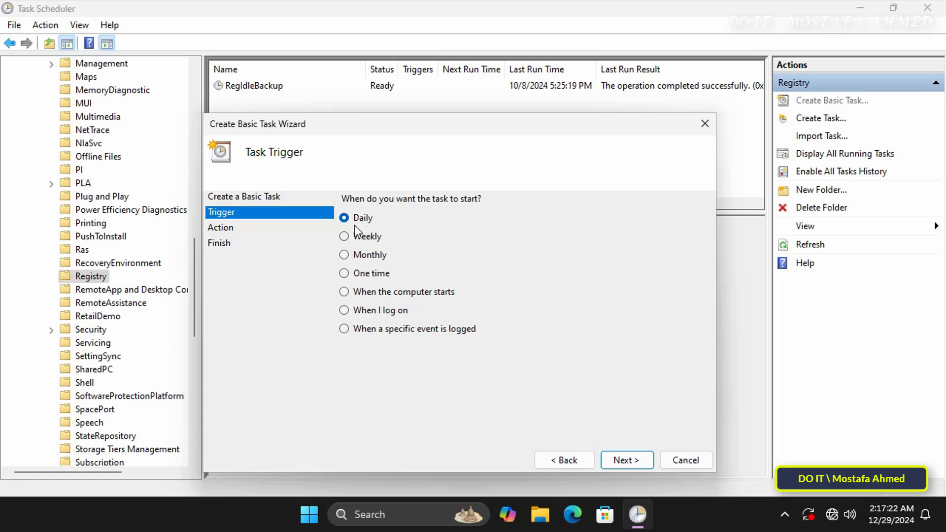
# - Give the task a daily trigger starting 12/30/2024 at 1:00:00 AM, recurring every 1 day
pyautogui.click(620, 460)
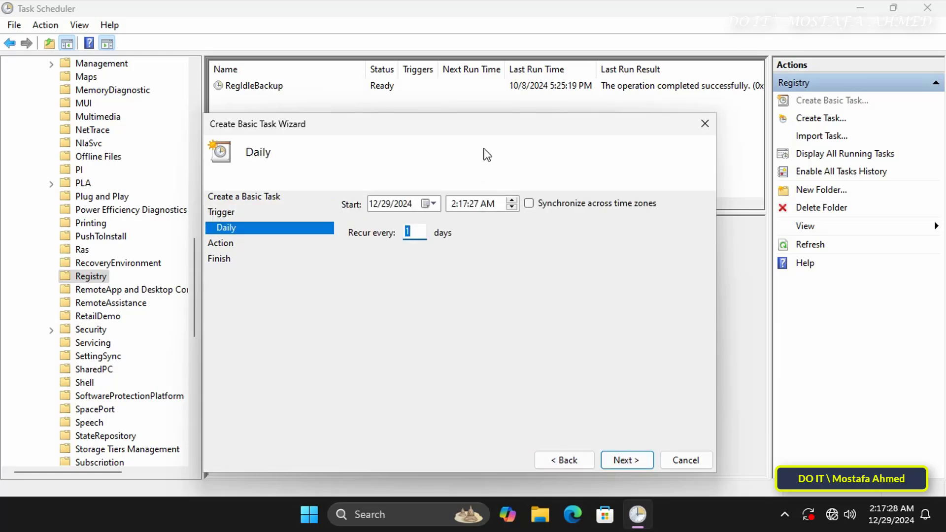
pyautogui.click(434, 203)
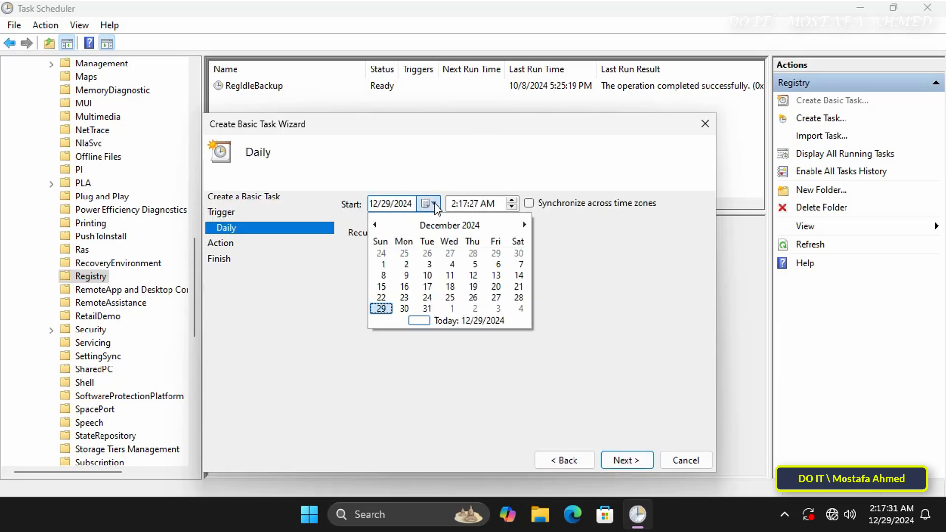
pyautogui.click(404, 308)
pyautogui.click(453, 207)
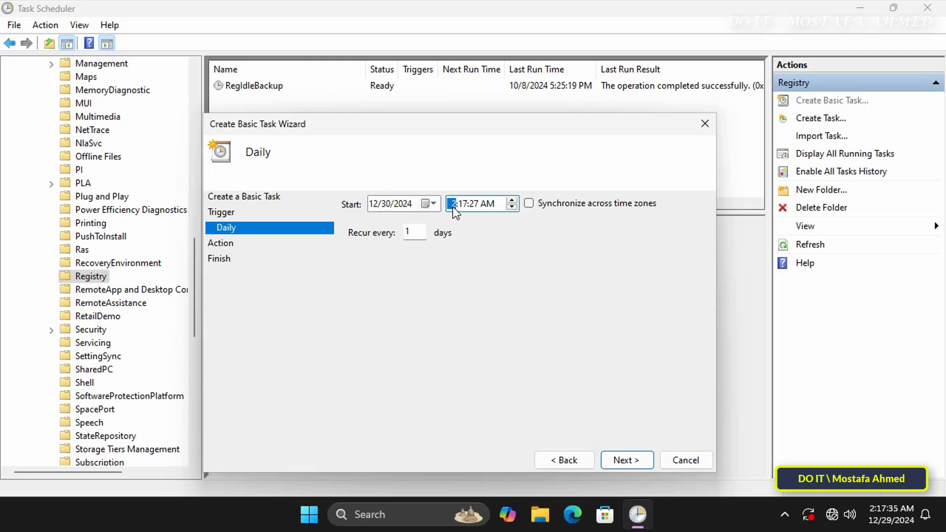
pyautogui.press('Right')
pyautogui.write('00')
pyautogui.press('Right')
pyautogui.write('00')
pyautogui.click(630, 462)
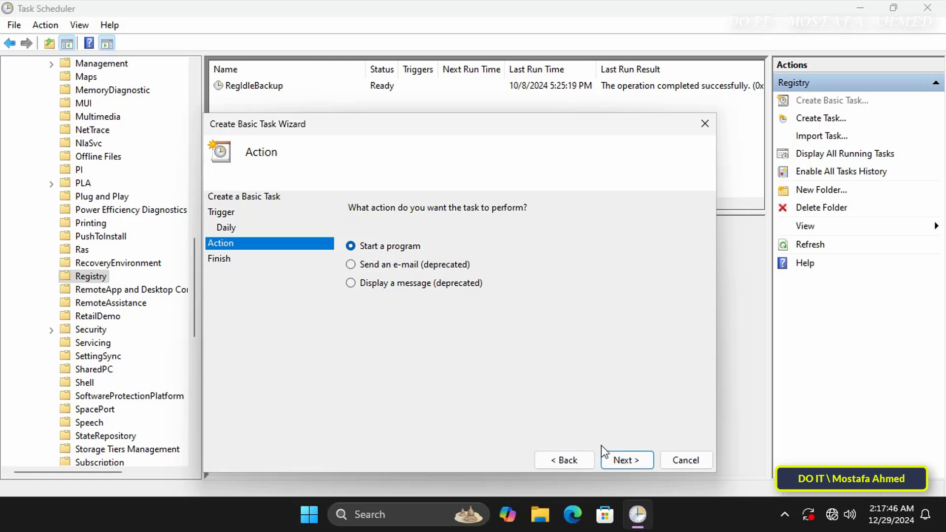
# - Make the task start the program schtasks with the arguments /run /i /tn "\Microsoft\Windows\Registry\RegIdleBakup"
pyautogui.click(618, 459)
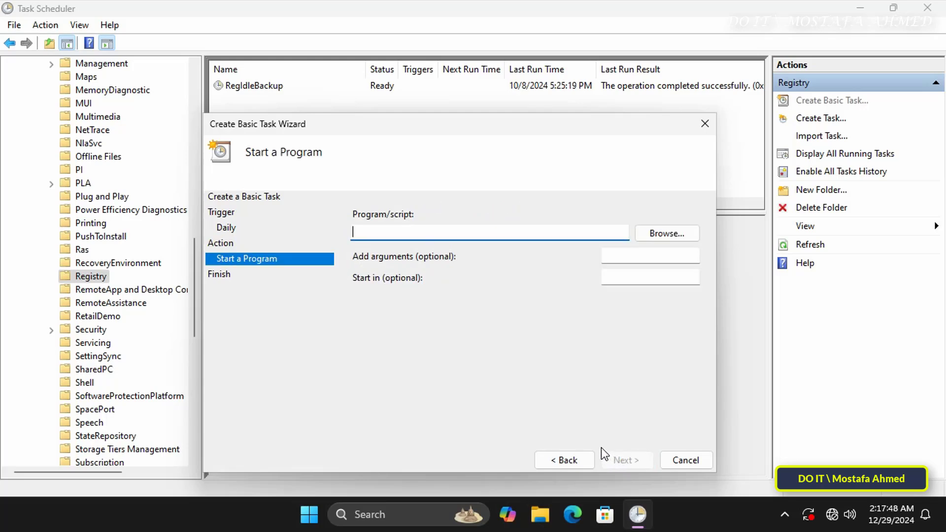
pyautogui.write('schtasks')
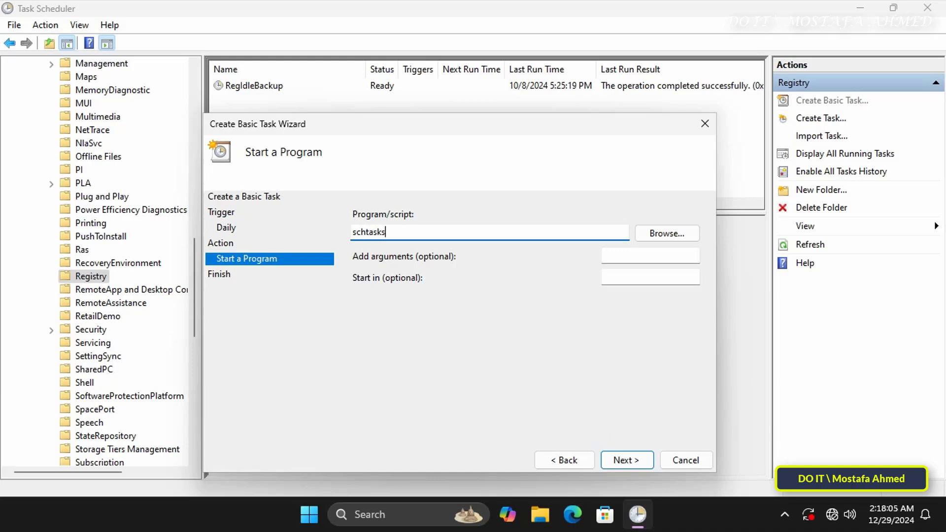
pyautogui.press('Tab')
pyautogui.write('/run ')
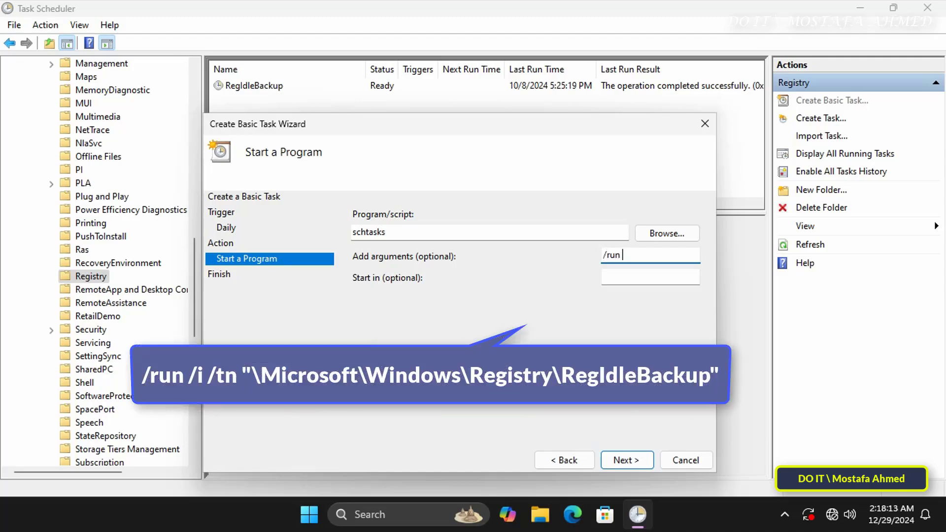
pyautogui.write('/i /tn')
pyautogui.write('Mic')
pyautogui.write('rosoft\\Windows')
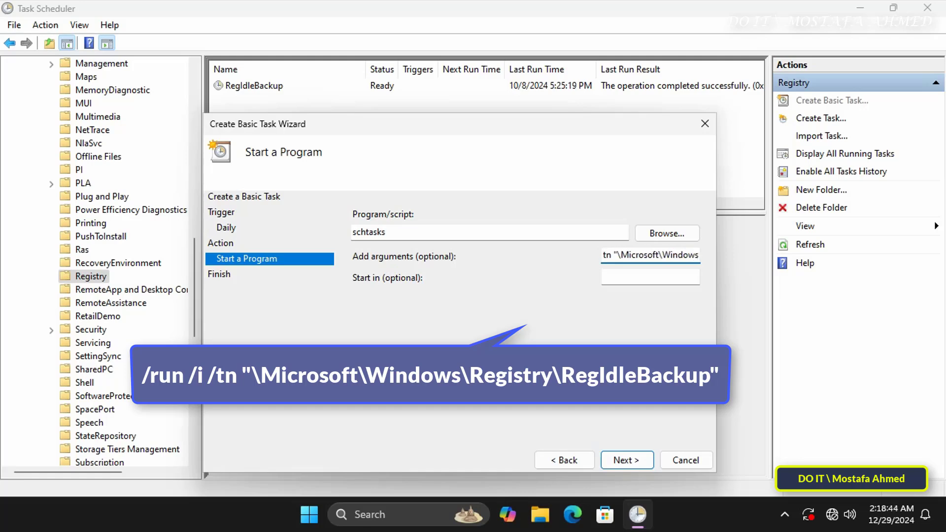
pyautogui.write('\\Regis')
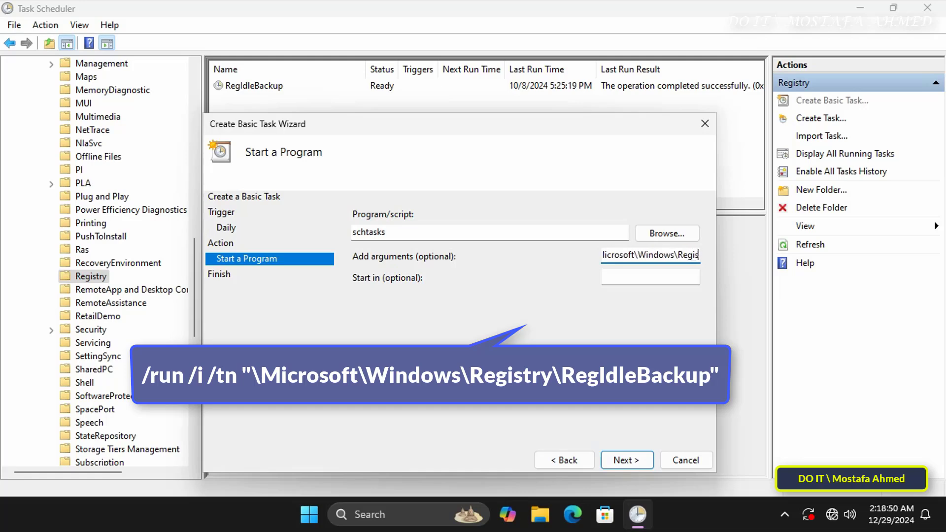
pyautogui.write('t')
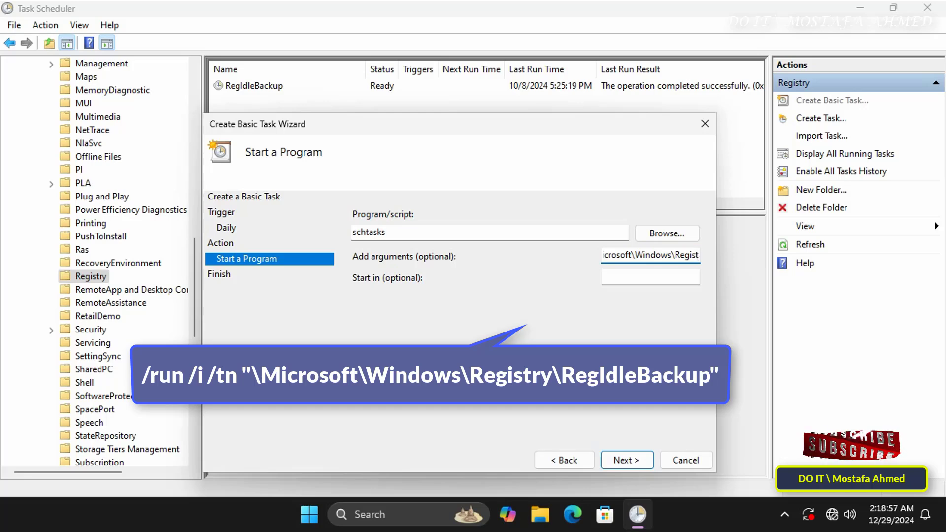
pyautogui.write('ry\\Reg')
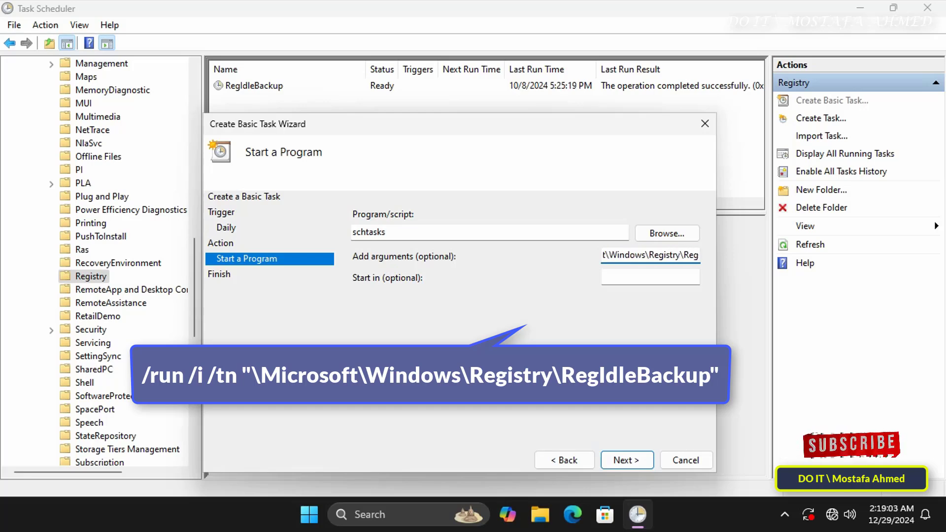
pyautogui.write('Id')
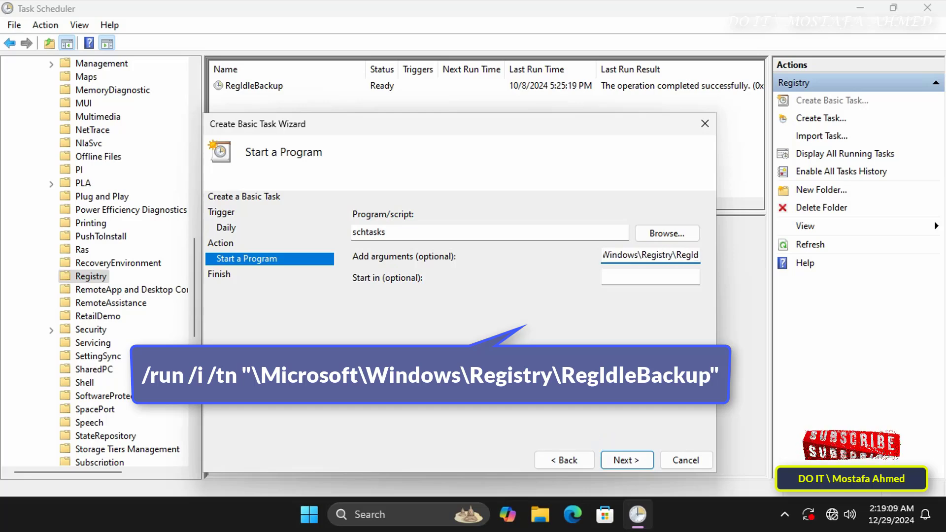
pyautogui.write('l')
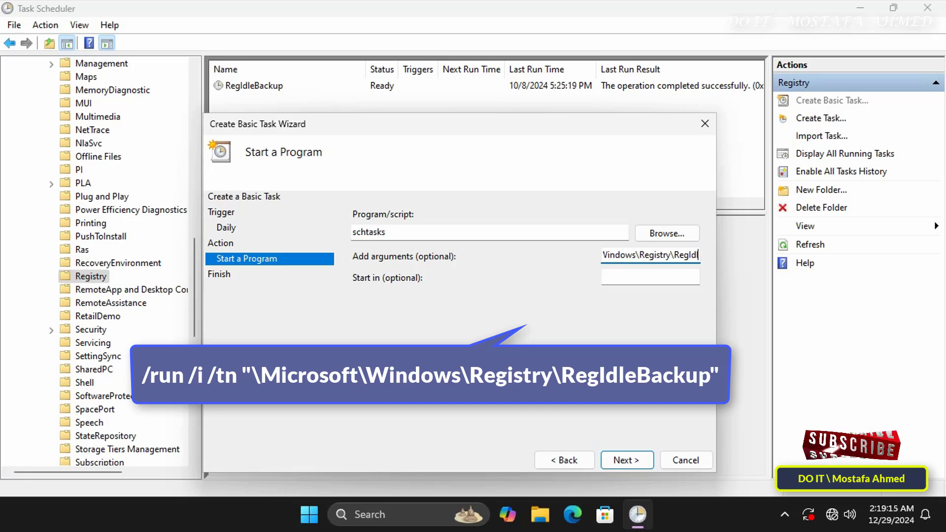
pyautogui.write('e')
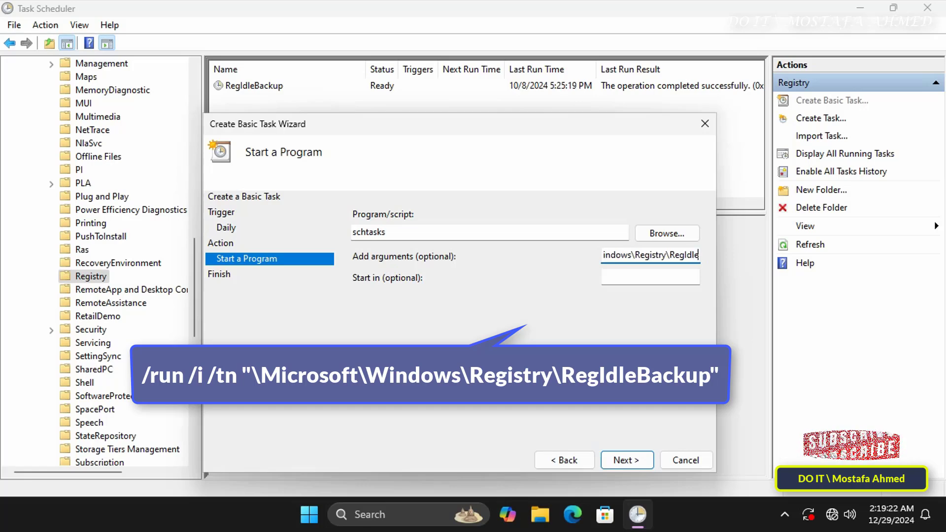
pyautogui.write('Bakup')
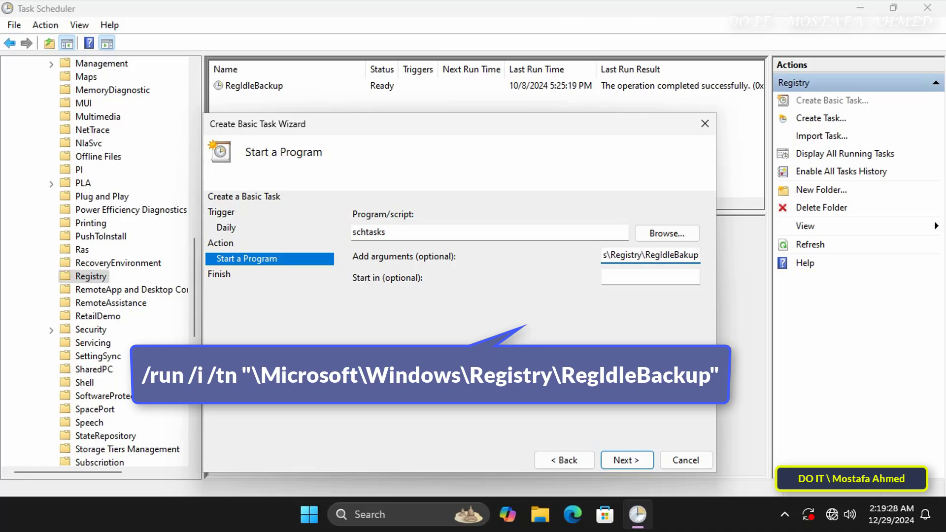
pyautogui.write('"')
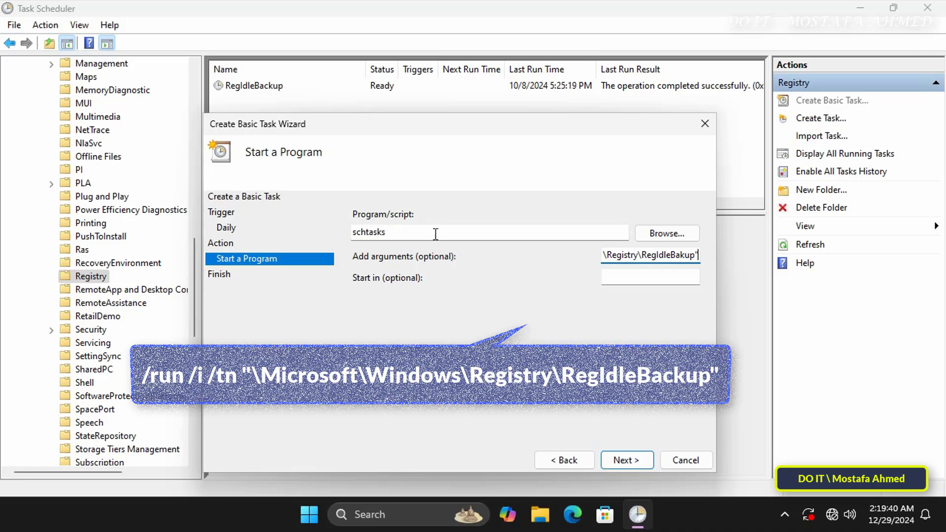
# - Finish creating the Registry Backup task with its Properties dialog set to open on completion
pyautogui.click(624, 460)
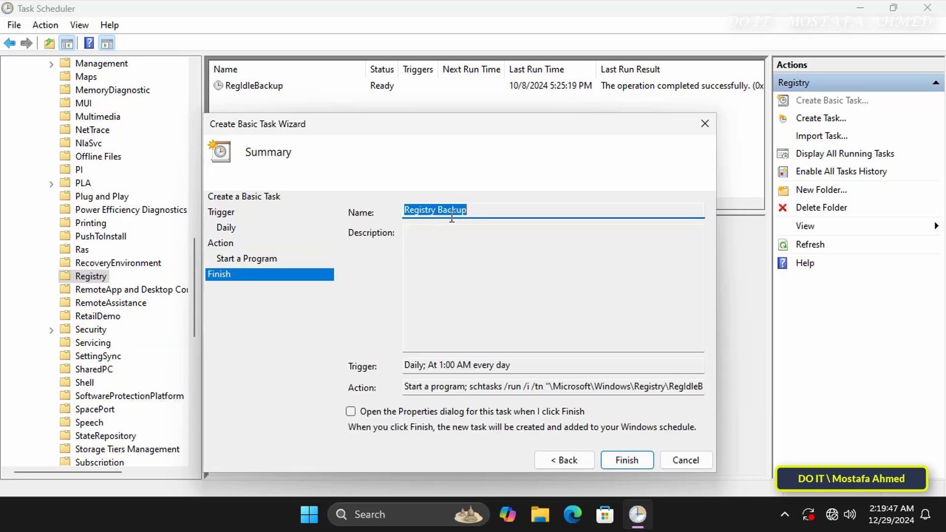
pyautogui.click(360, 411)
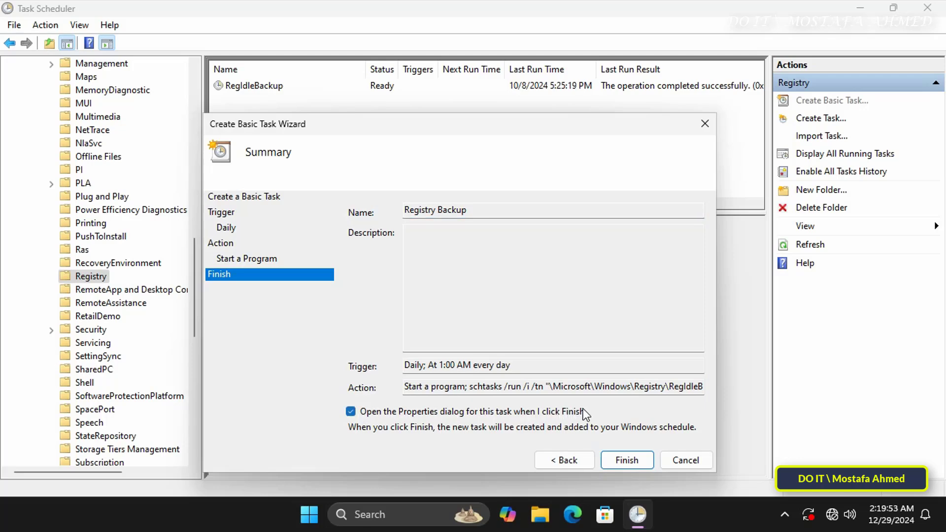
pyautogui.click(639, 457)
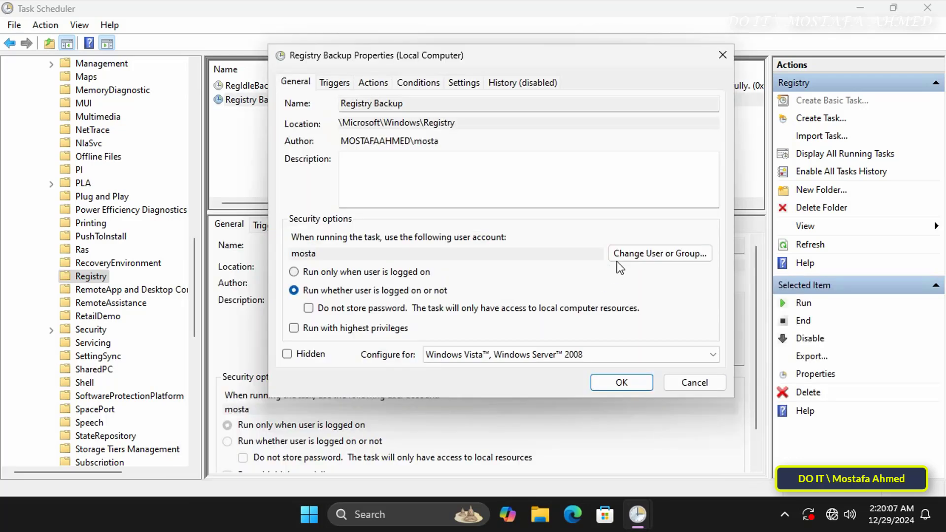
# - Set the Registry Backup task to run under the SYSTEM account with highest privileges and save its properties
pyautogui.click(664, 250)
pyautogui.click(339, 240)
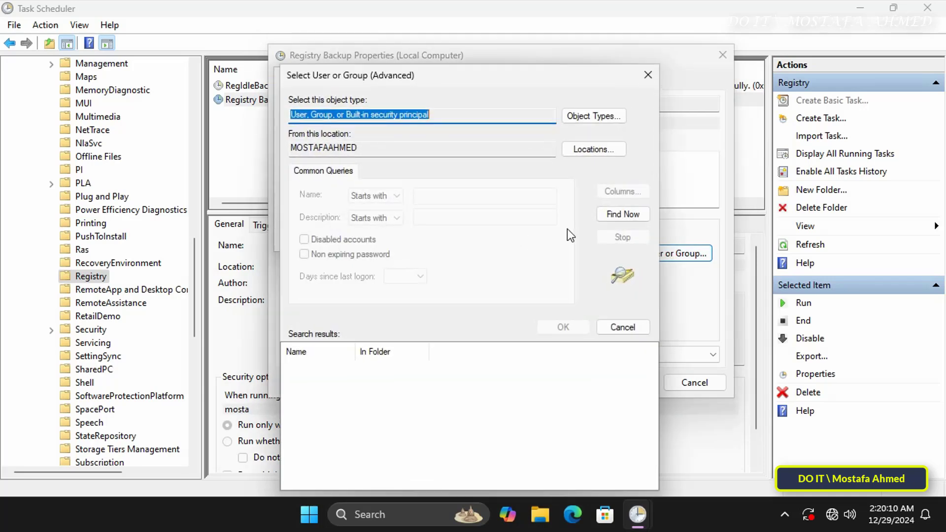
pyautogui.click(620, 220)
pyautogui.scroll(-5, 361, 421)
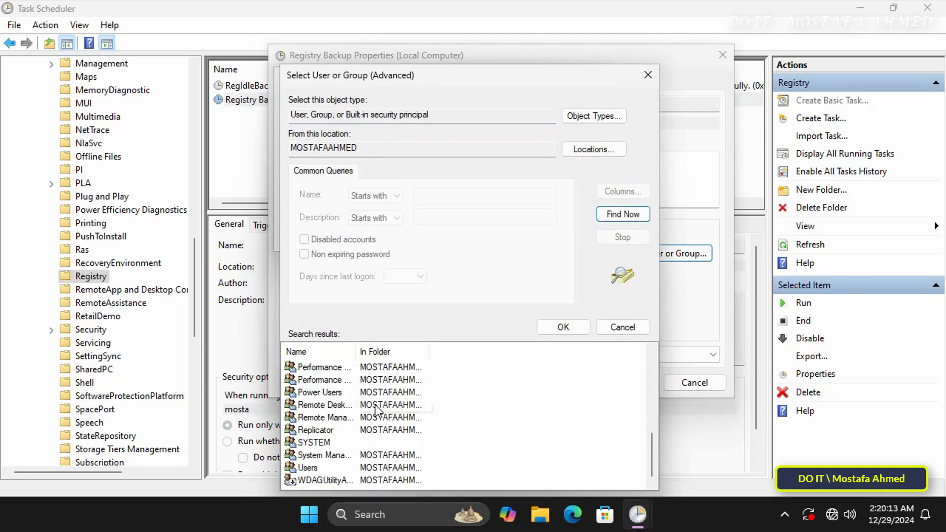
pyautogui.click(311, 444)
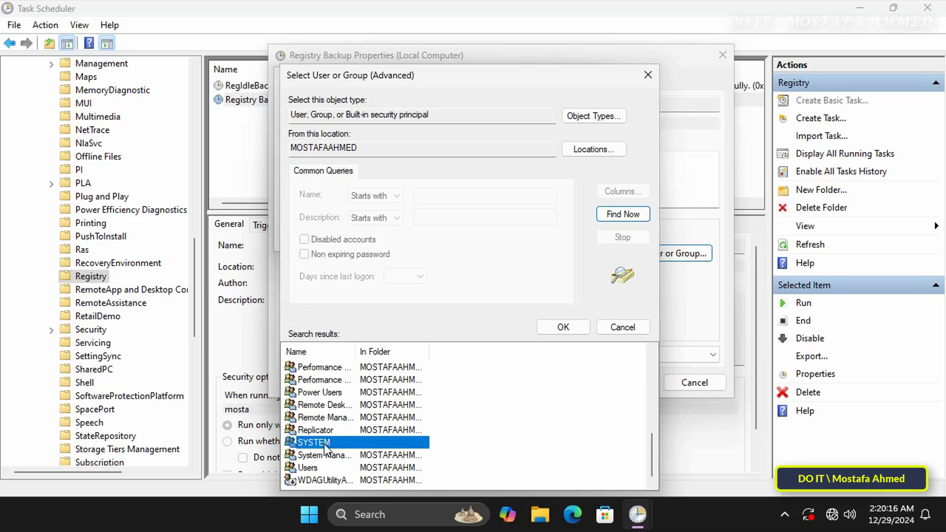
pyautogui.click(562, 326)
pyautogui.click(512, 235)
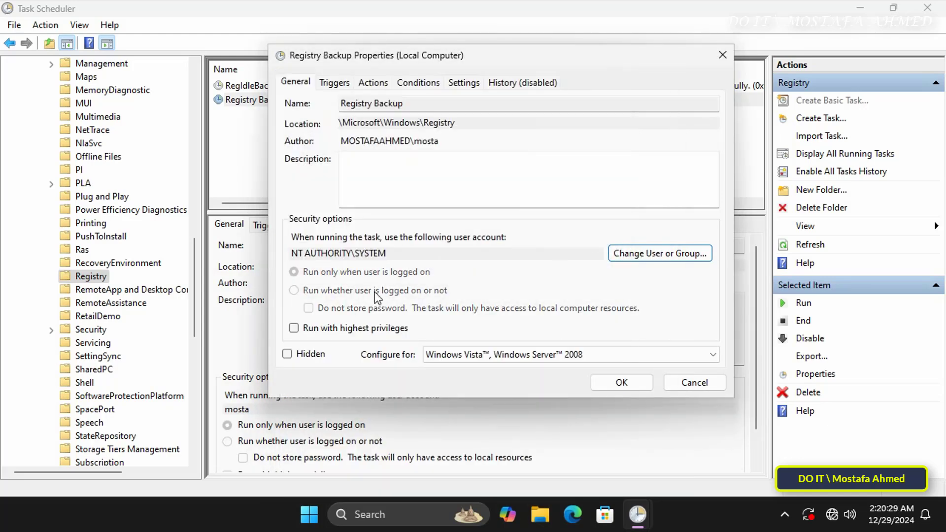
pyautogui.click(355, 328)
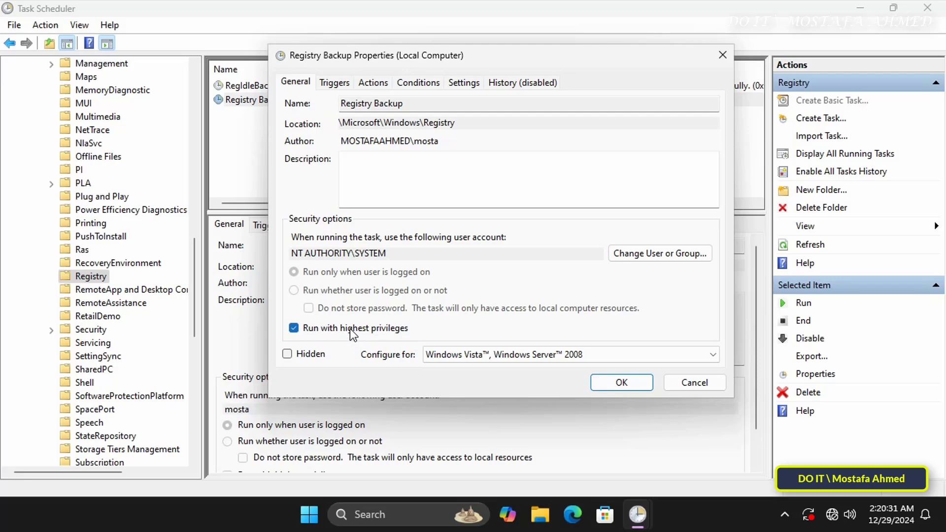
pyautogui.click(631, 386)
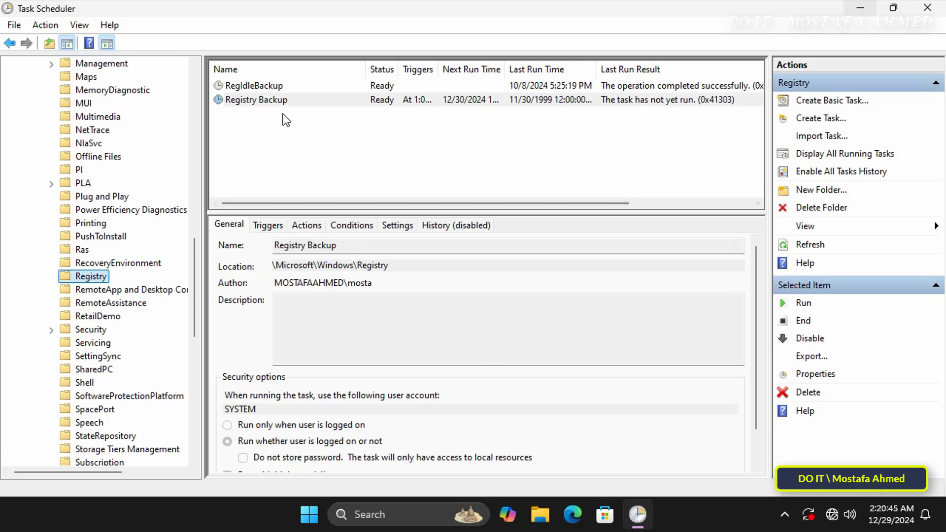
# - Select the Registry Backup task, widen the Status column in the task list, and close Task Scheduler
pyautogui.click(272, 102)
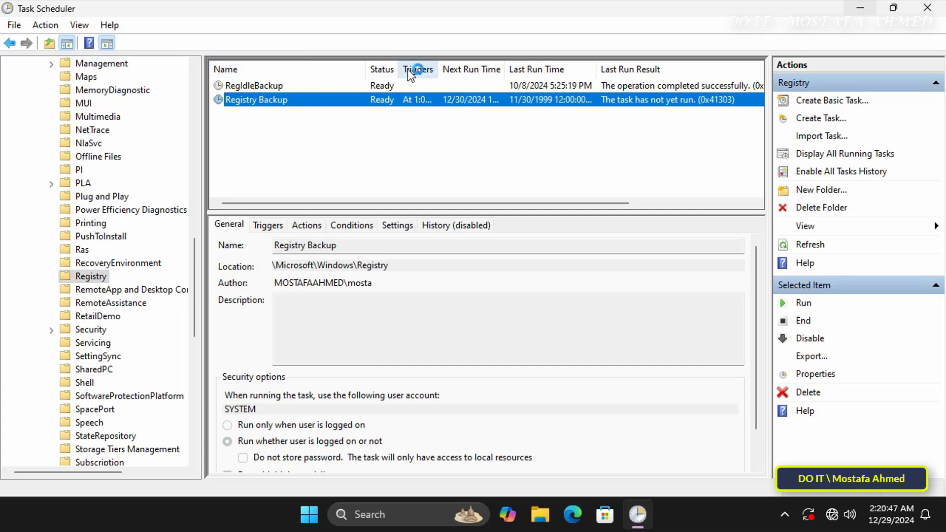
pyautogui.moveTo(398, 68); pyautogui.dragTo(478, 67)
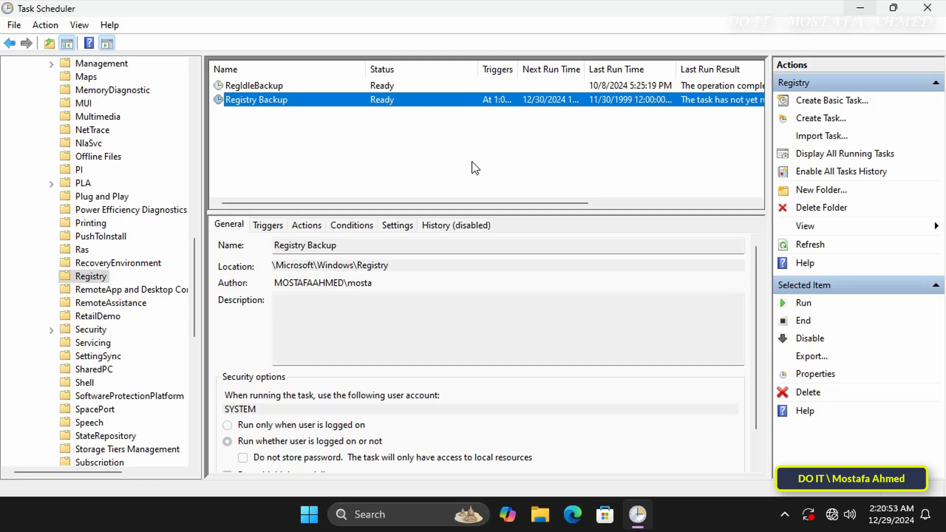
pyautogui.click(927, 7)
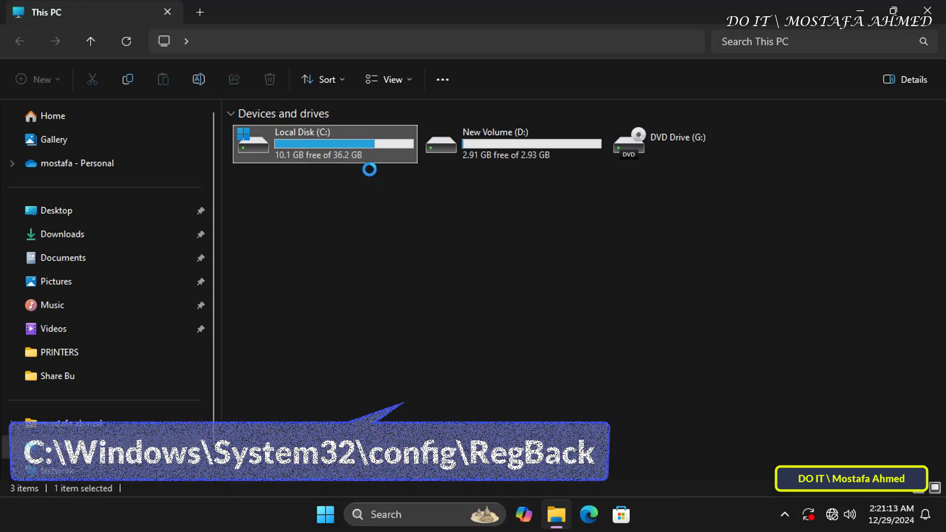
# - Check the C:\Windows\System32\config\RegBack folder in File Explorer for registry backup files and close the window
pyautogui.doubleClick(298, 235)
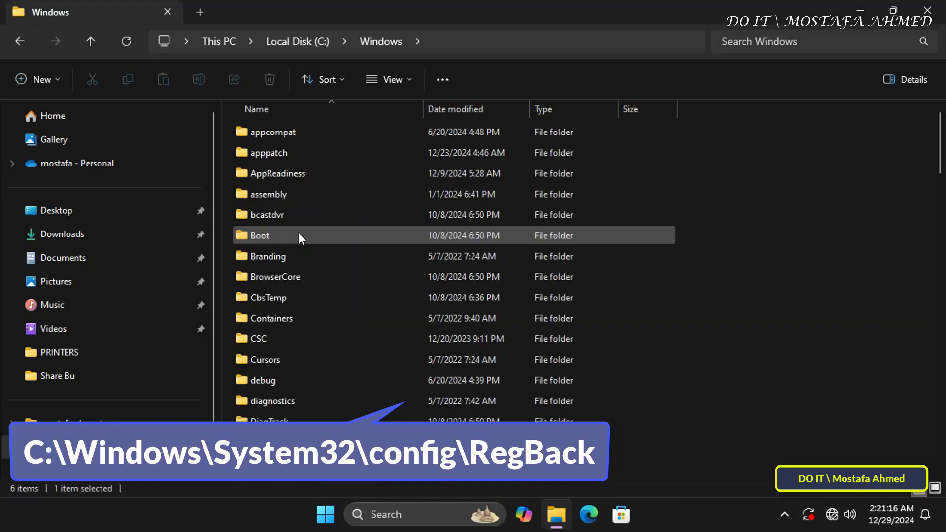
pyautogui.scroll(-13, 297, 235)
pyautogui.scroll(-4, 296, 297)
pyautogui.doubleClick(295, 304)
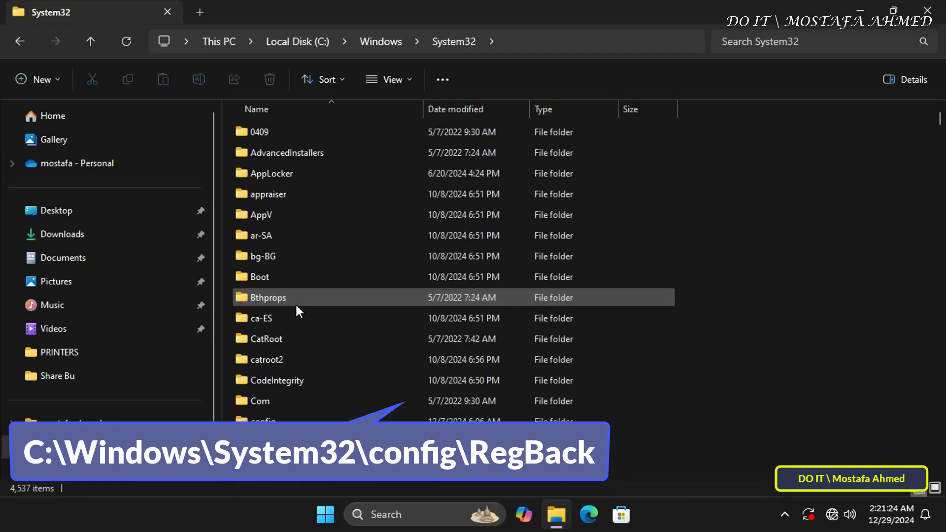
pyautogui.click(303, 317)
pyautogui.scroll(-1, 320, 345)
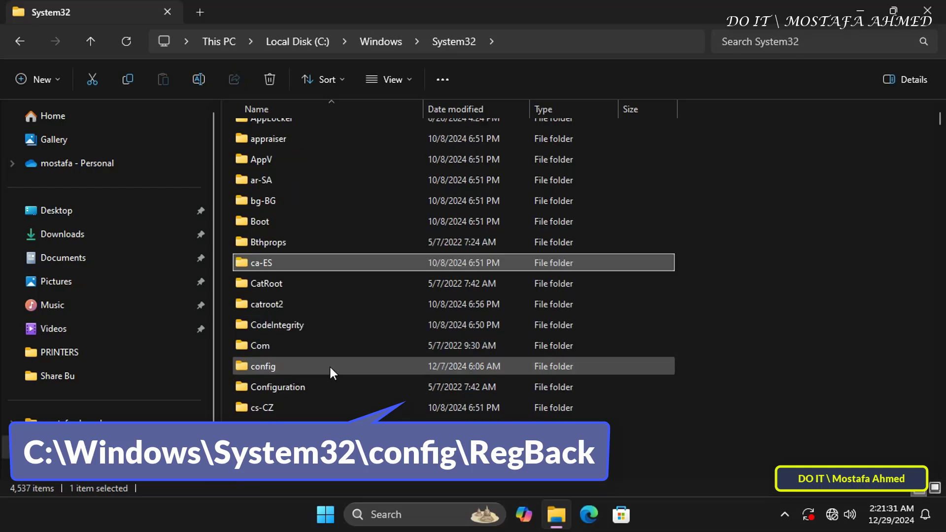
pyautogui.click(311, 365)
pyautogui.doubleClick(315, 367)
pyautogui.doubleClick(289, 175)
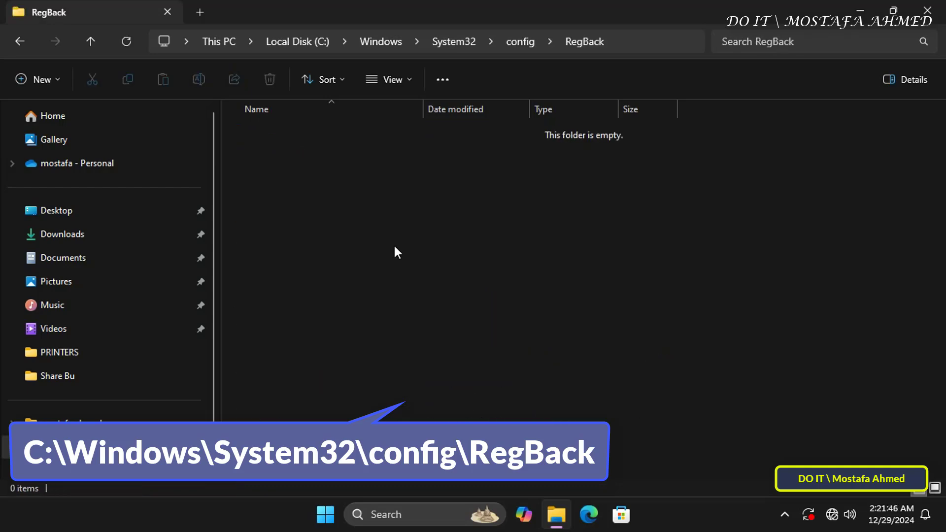
pyautogui.moveTo(627, 155); pyautogui.dragTo(611, 133)
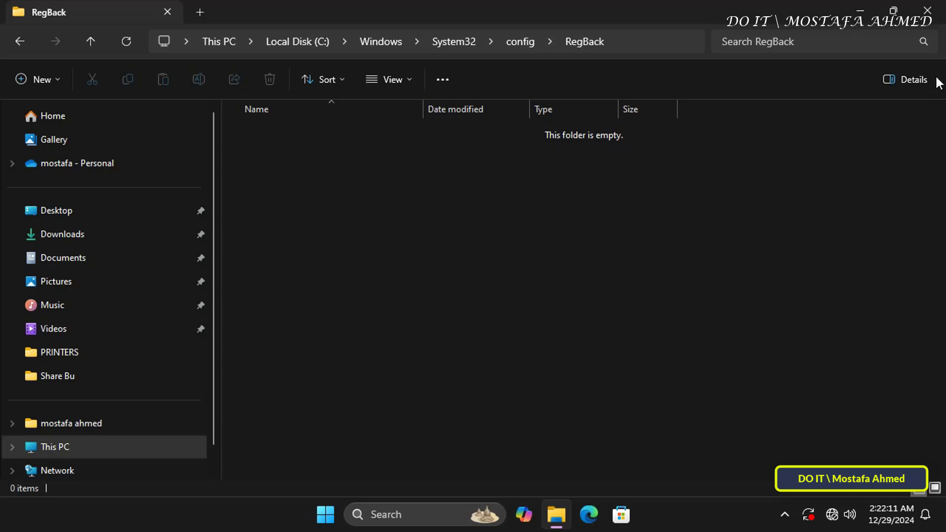
pyautogui.click(926, 11)
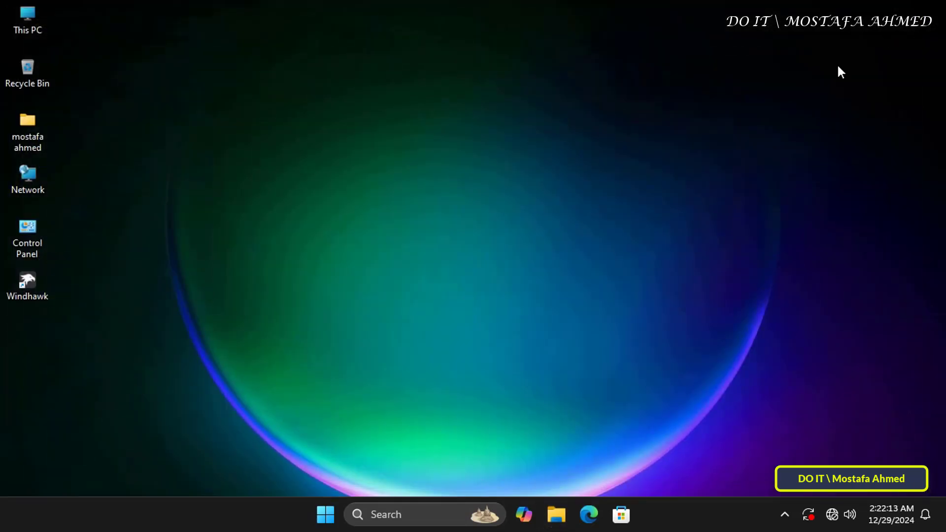